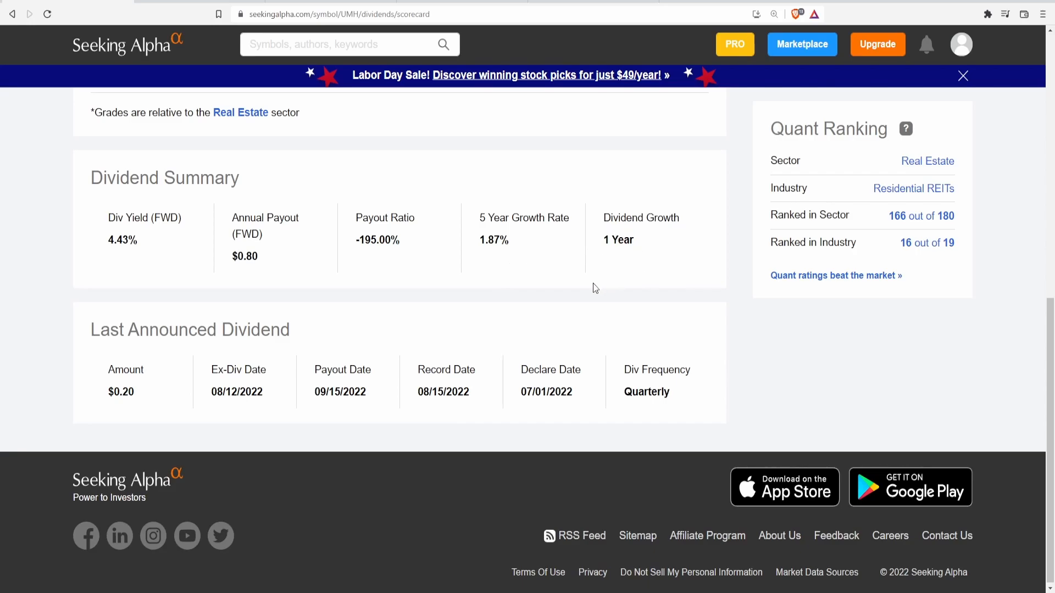
Open UMH's dividend history and view the payout chart over the 10-year and maximum ranges, ending on 10 years.
{"action": "scroll", "coordinate": [541, 345], "scroll_direction": "up", "scroll_amount": 15}
{"action": "left_click", "coordinate": [534, 283]}
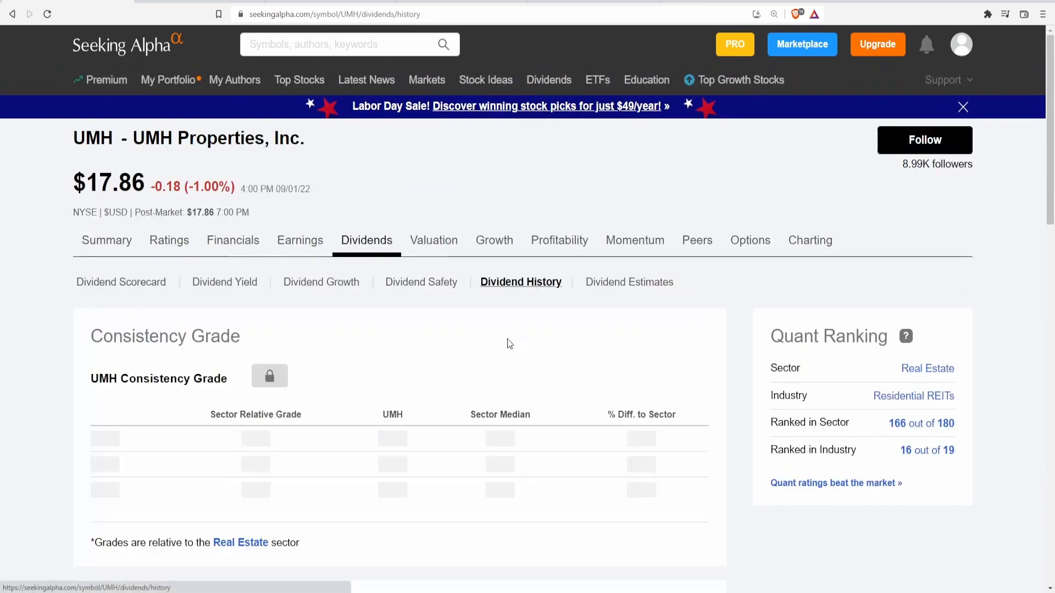
{"action": "scroll", "coordinate": [495, 352], "scroll_direction": "down", "scroll_amount": 6}
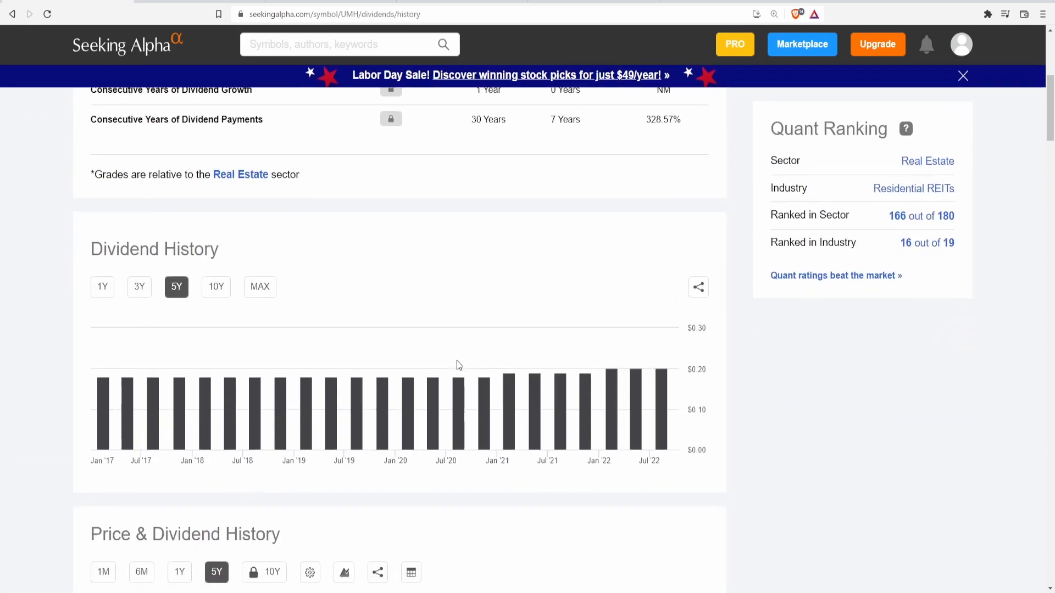
{"action": "left_click", "coordinate": [221, 294]}
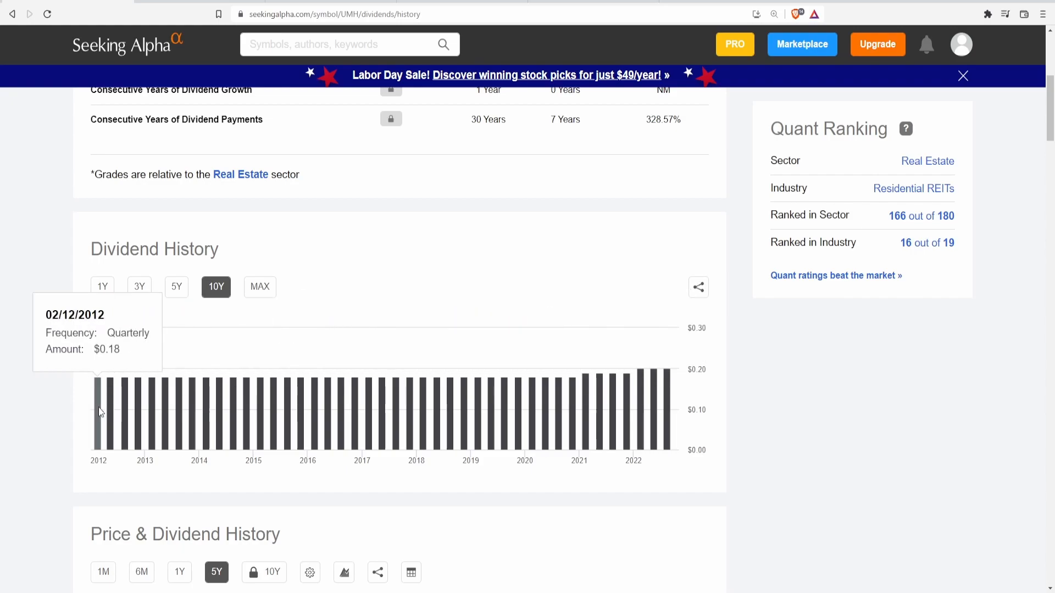
{"action": "left_click", "coordinate": [266, 300]}
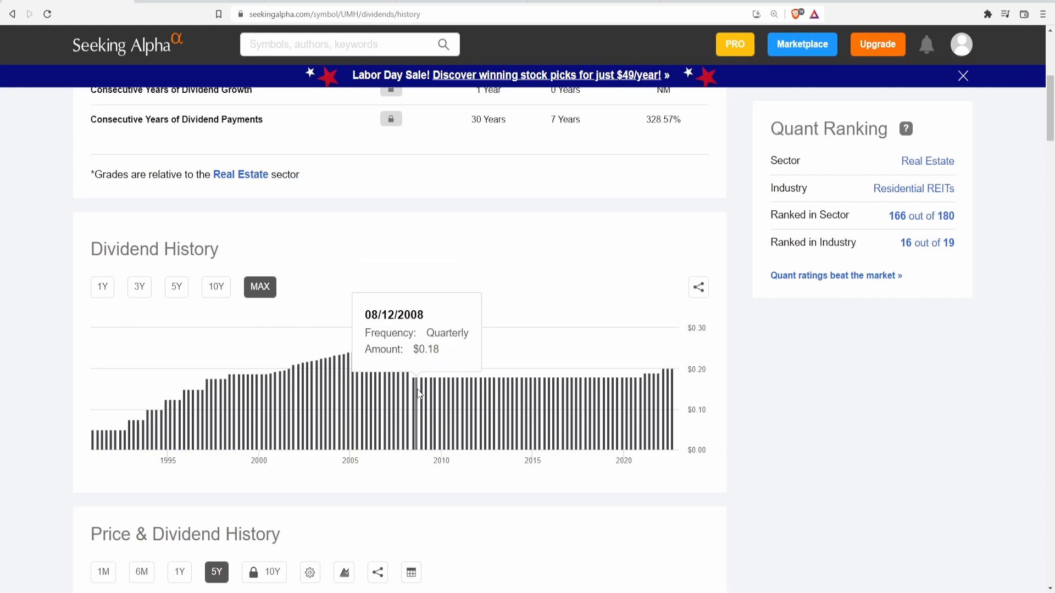
{"action": "left_click", "coordinate": [221, 292]}
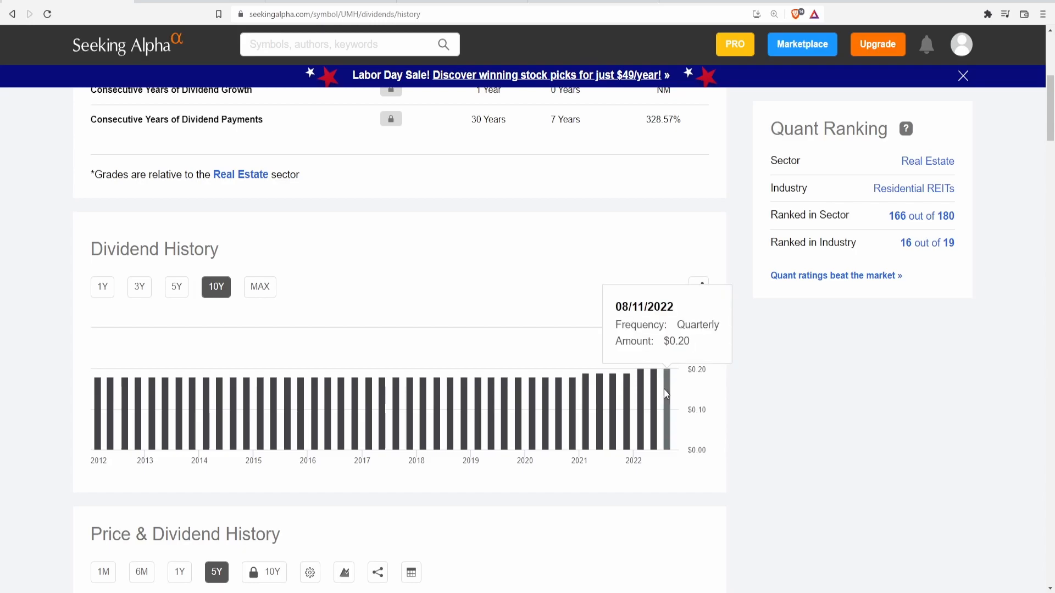
Return to UMH's dividend scorecard and look through its dividend figures.
{"action": "scroll", "coordinate": [424, 416], "scroll_direction": "up", "scroll_amount": 6}
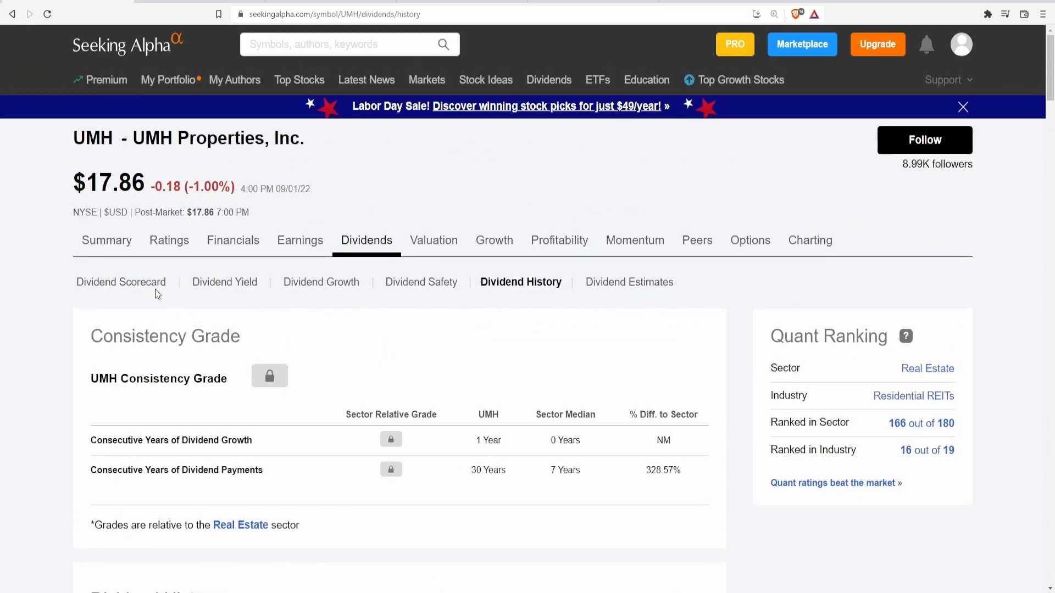
{"action": "left_click", "coordinate": [154, 285]}
{"action": "scroll", "coordinate": [418, 411], "scroll_direction": "down", "scroll_amount": 7}
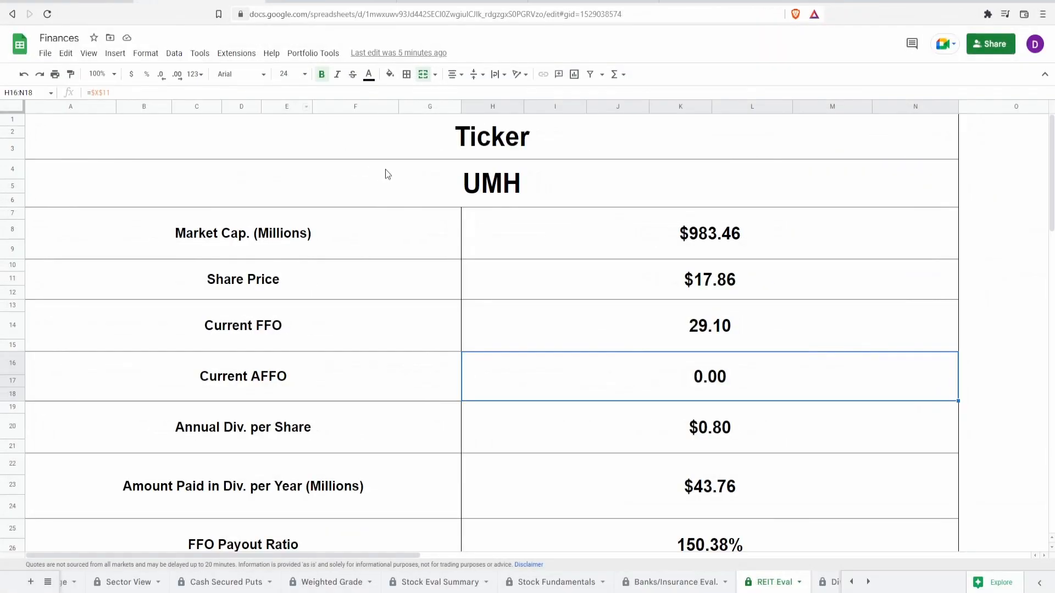
In the Finances spreadsheet's REIT Eval sheet, review UMH's ticker, market cap, share price, current FFO and current AFFO cells.
{"action": "left_click", "coordinate": [399, 176]}
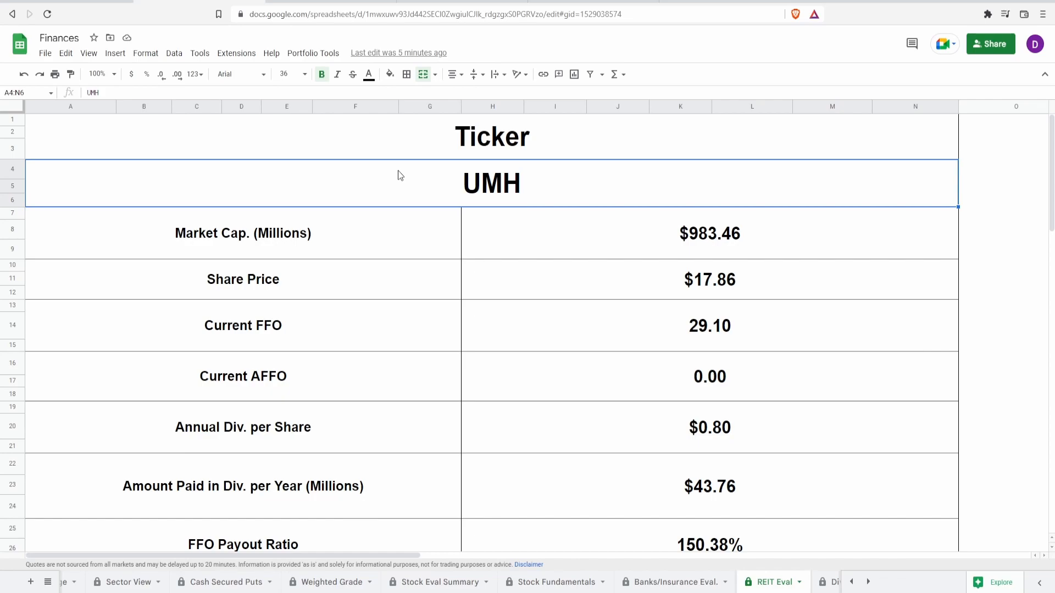
{"action": "left_click", "coordinate": [516, 230]}
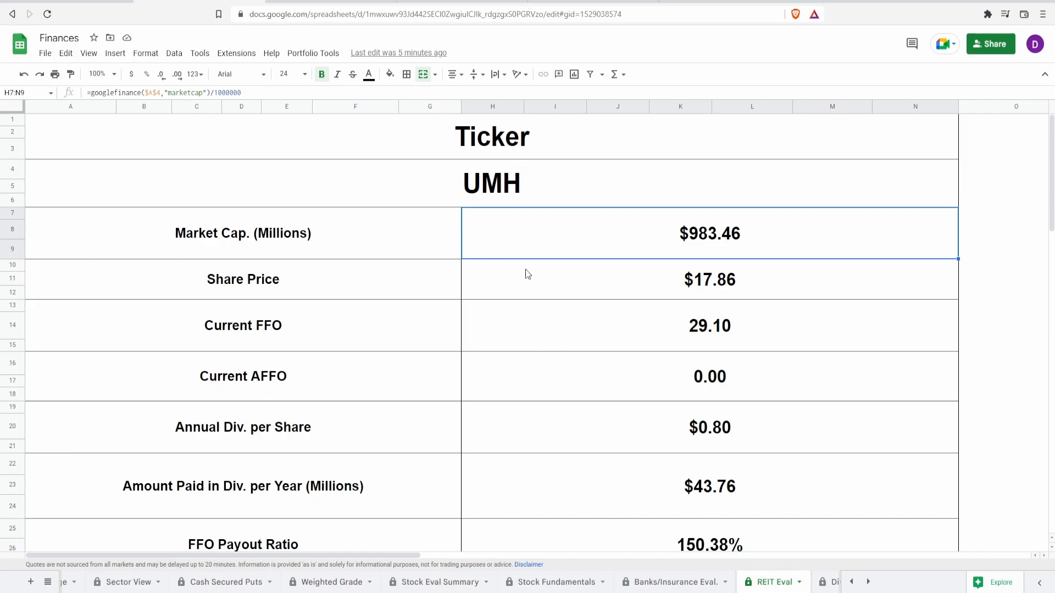
{"action": "left_click", "coordinate": [559, 289]}
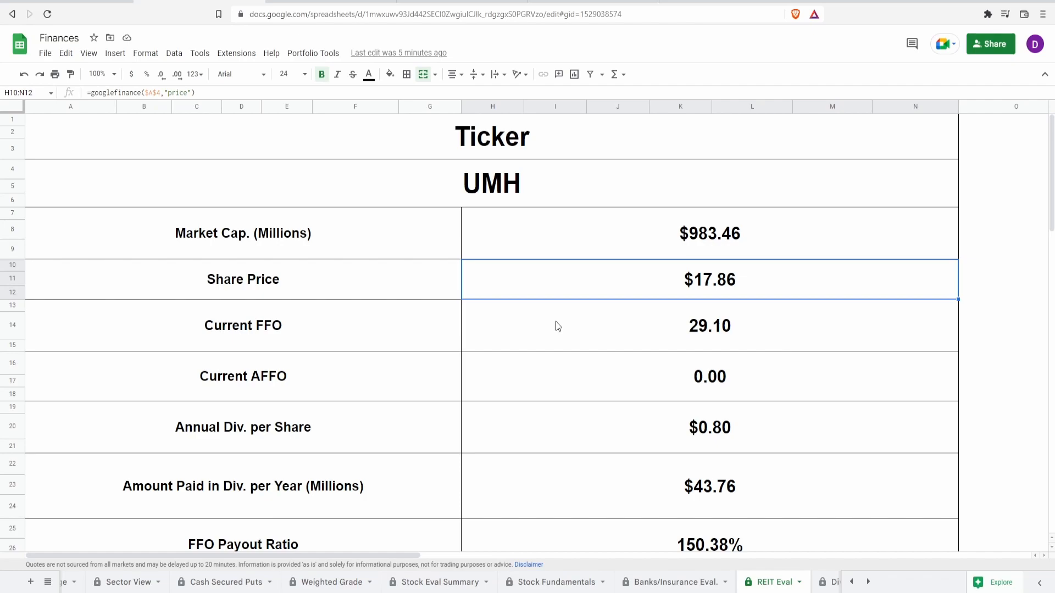
{"action": "left_click", "coordinate": [558, 326]}
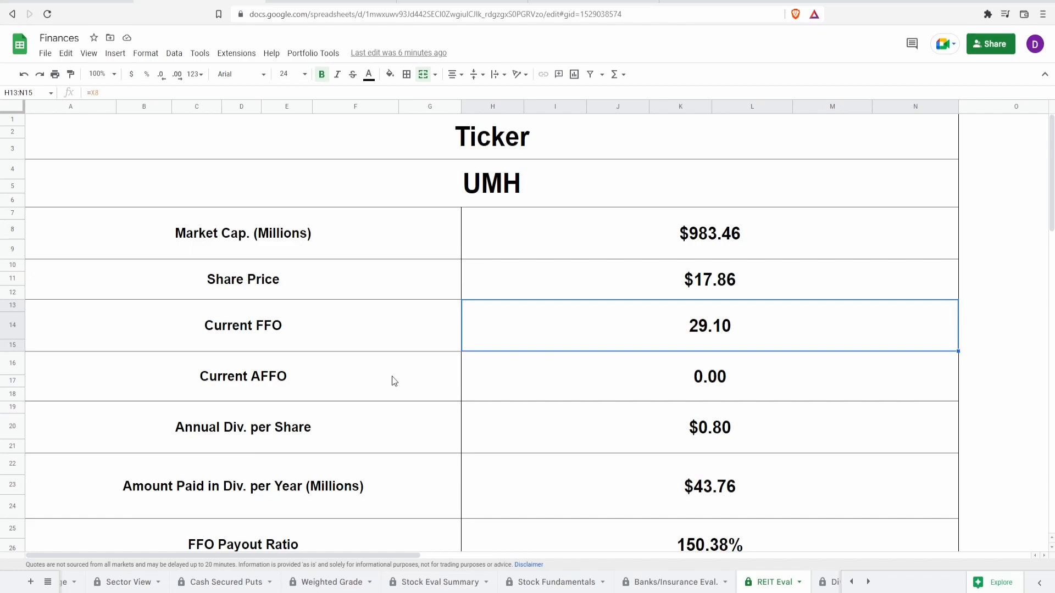
{"action": "left_click", "coordinate": [539, 389]}
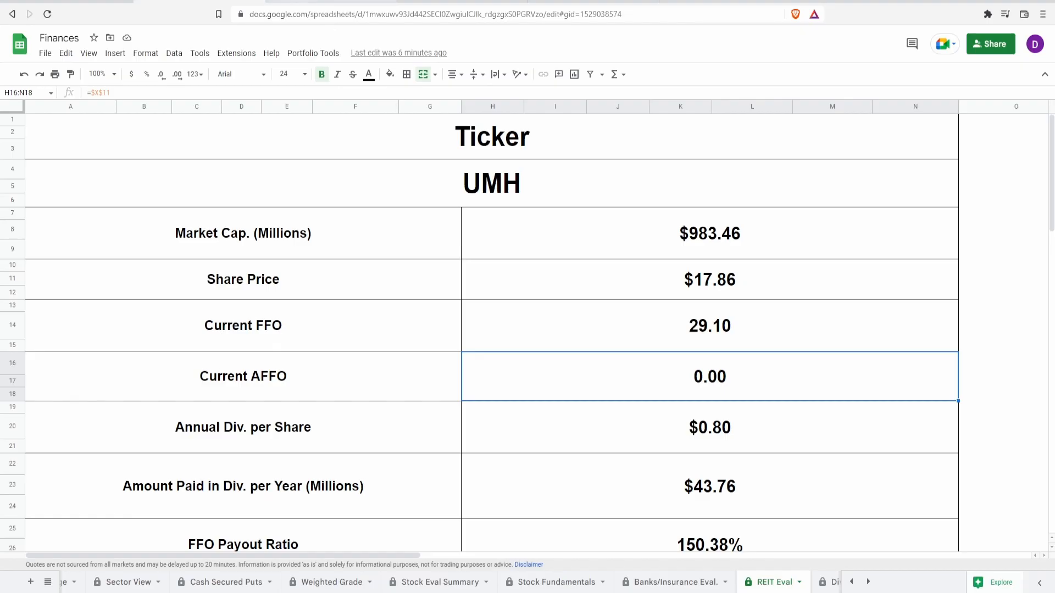
Consult the Seeking Alpha article's explanations of funds from operations and adjusted FFO, highlighting the capital expenditures wording.
{"action": "left_click", "coordinate": [334, 2]}
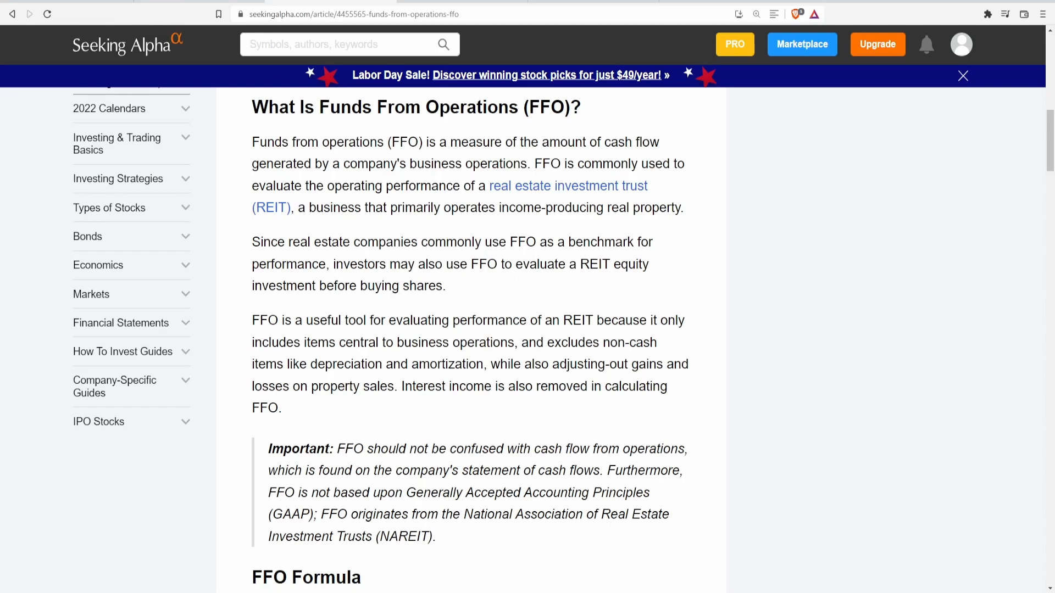
{"action": "left_click", "coordinate": [201, 1]}
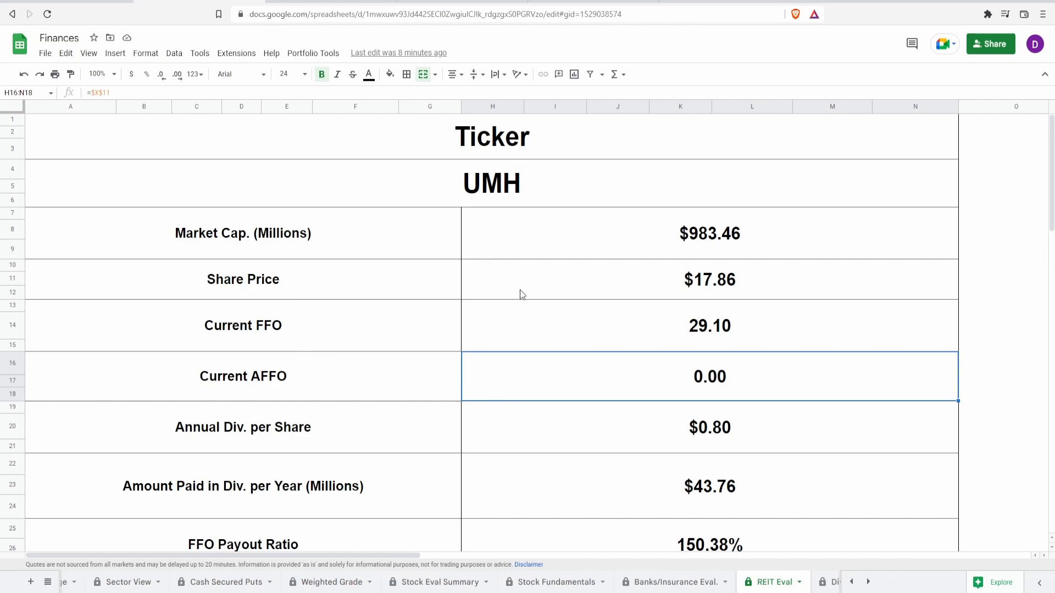
{"action": "left_click", "coordinate": [488, 2]}
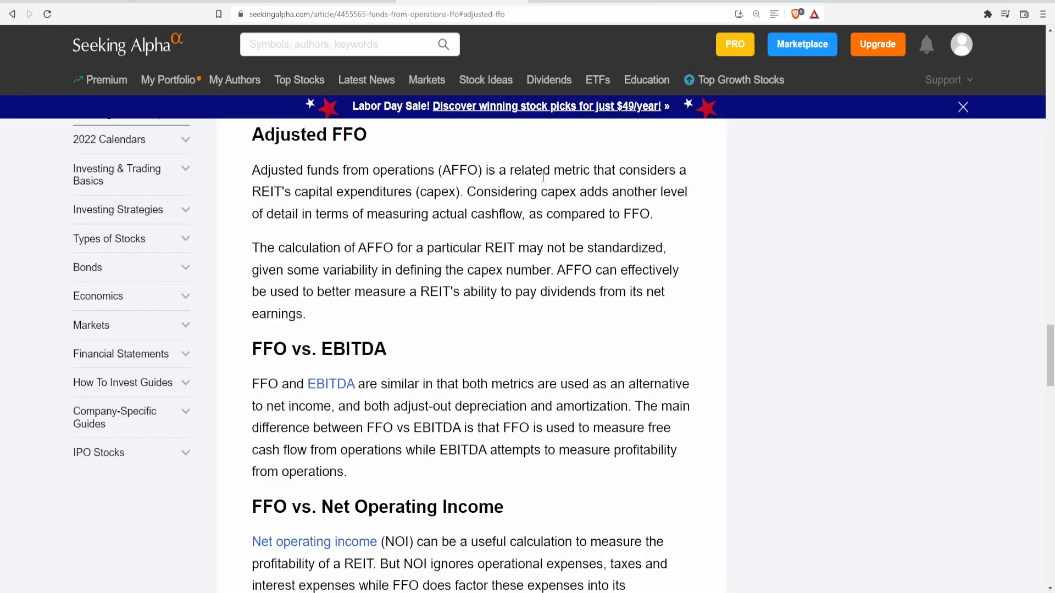
{"action": "left_click_drag", "start_coordinate": [400, 197], "coordinate": [319, 194]}
{"action": "left_click", "coordinate": [319, 194]}
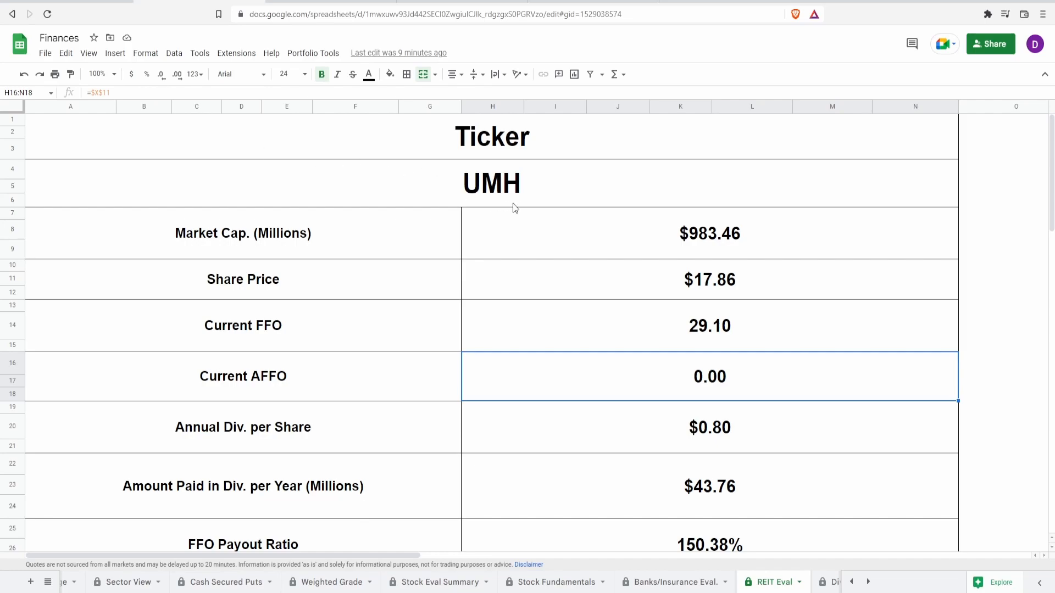
Switch to the Finances spreadsheet and review UMH's FFO, AFFO, annual dividend per share, yearly dividends paid and both payout ratios.
{"action": "left_click", "coordinate": [570, 330]}
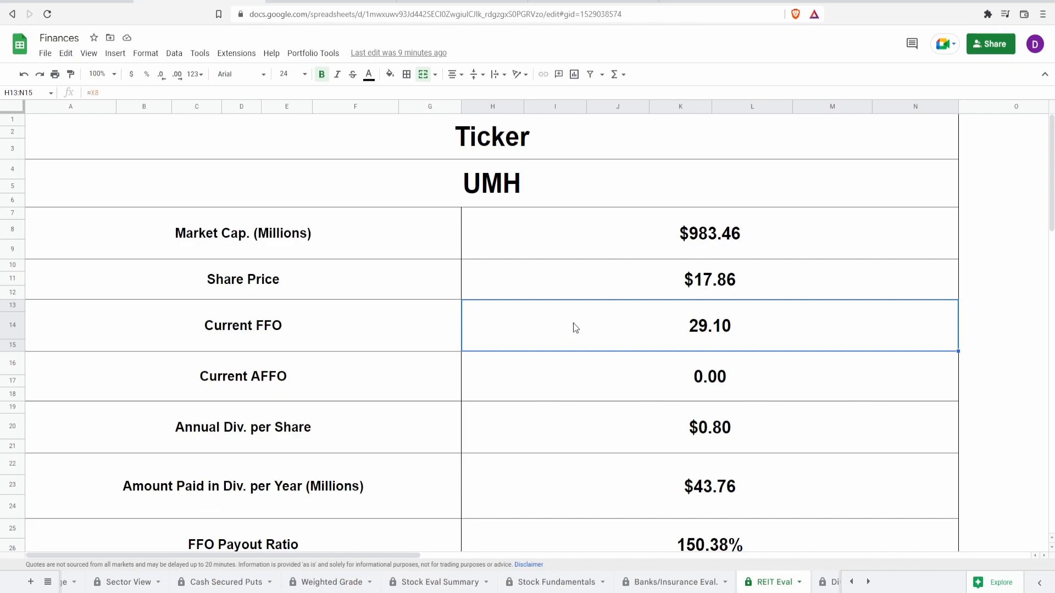
{"action": "left_click", "coordinate": [585, 375]}
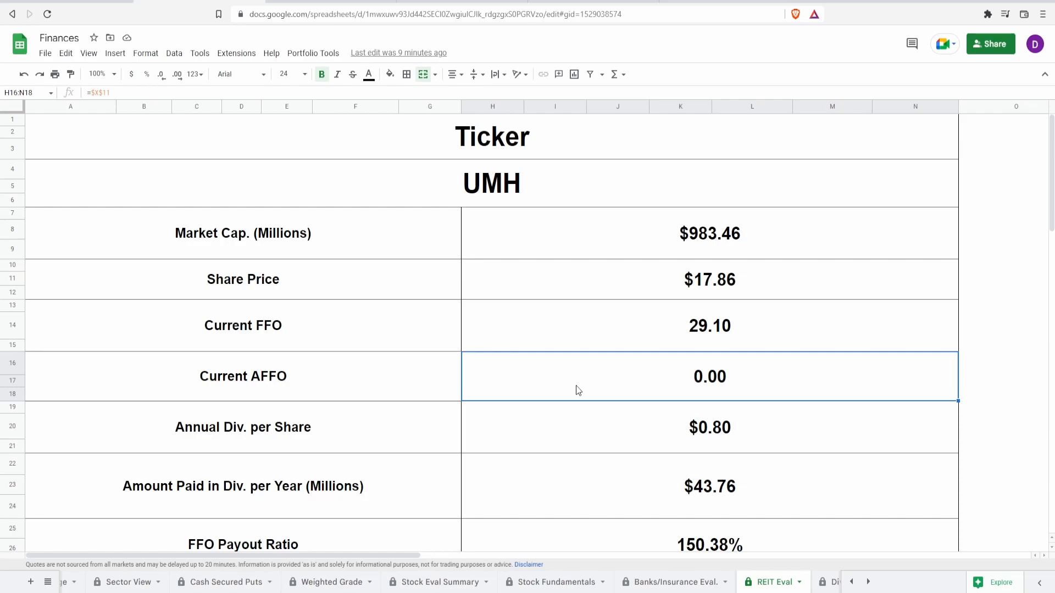
{"action": "left_click", "coordinate": [573, 445]}
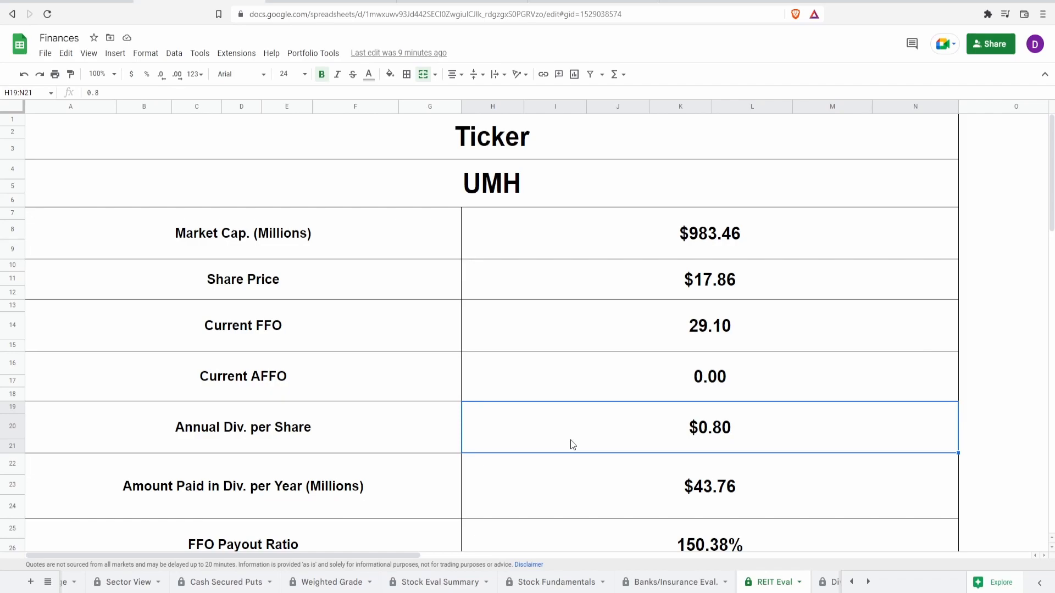
{"action": "left_click", "coordinate": [582, 505]}
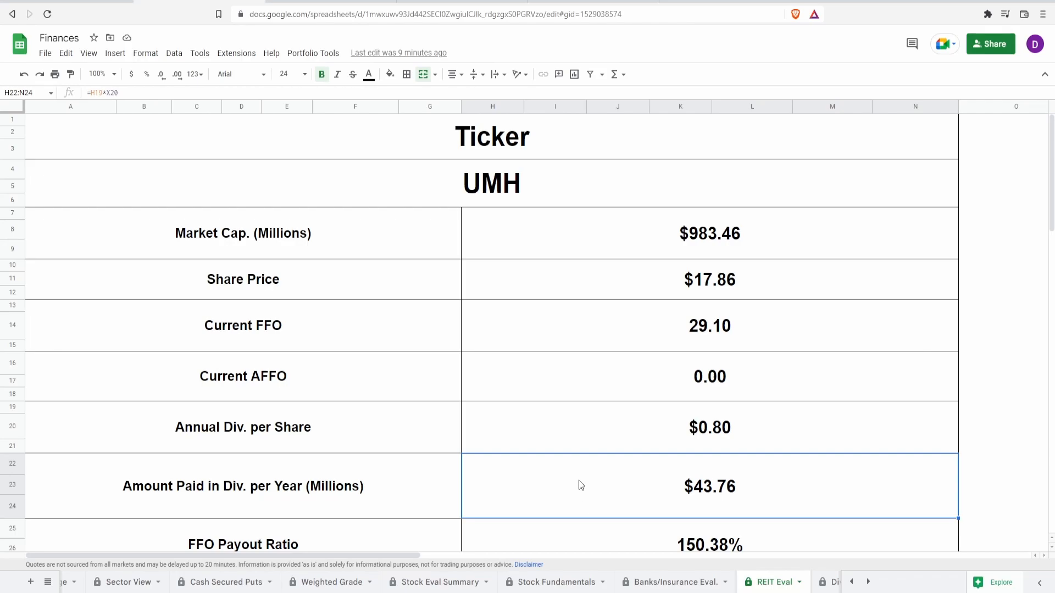
{"action": "scroll", "coordinate": [581, 470], "scroll_direction": "down", "scroll_amount": 3}
{"action": "left_click", "coordinate": [587, 394]}
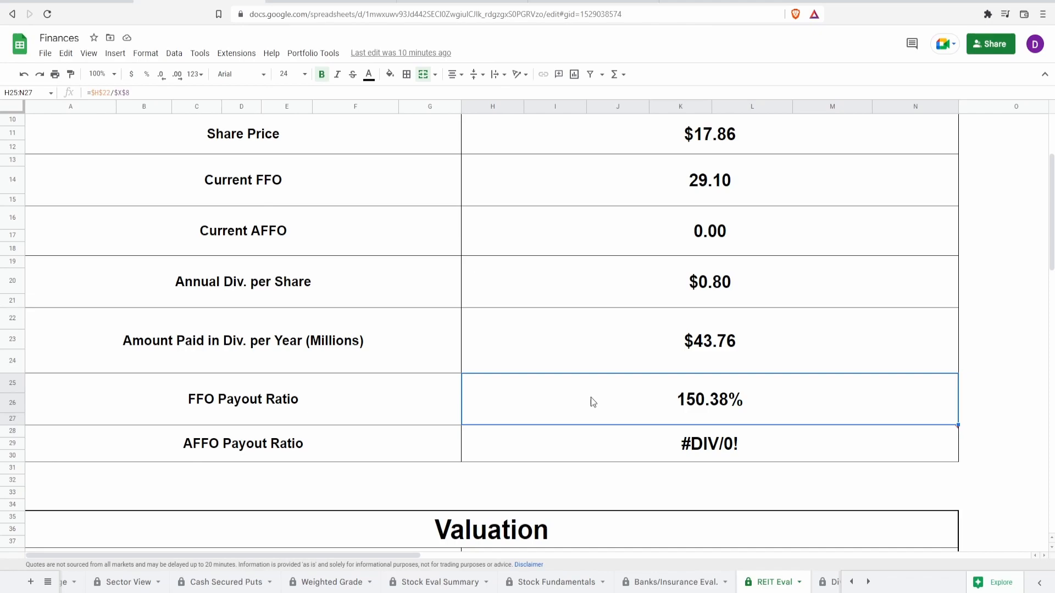
{"action": "left_click", "coordinate": [606, 447]}
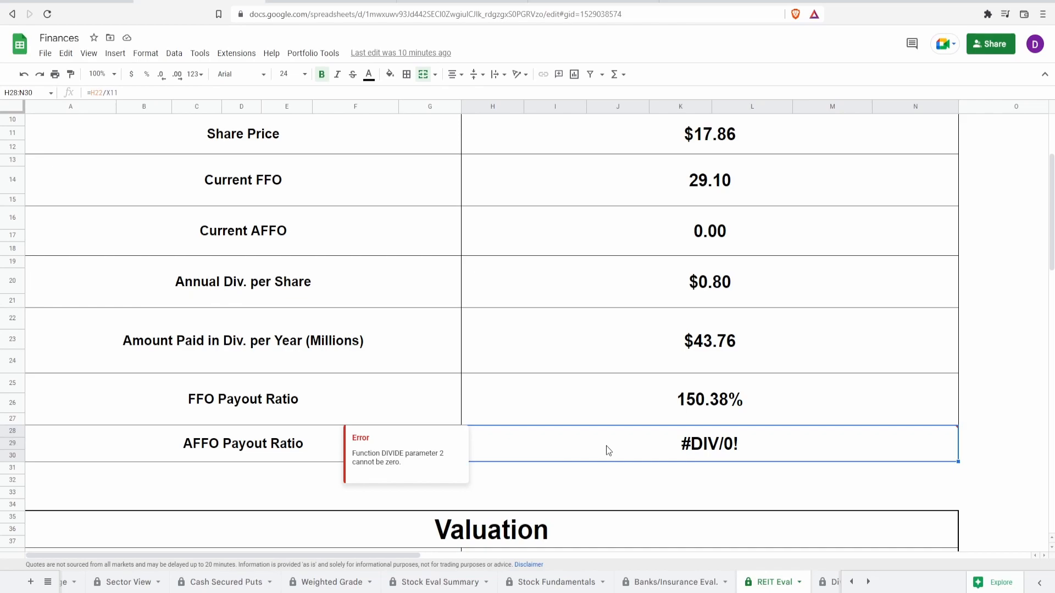
{"action": "left_click", "coordinate": [617, 385]}
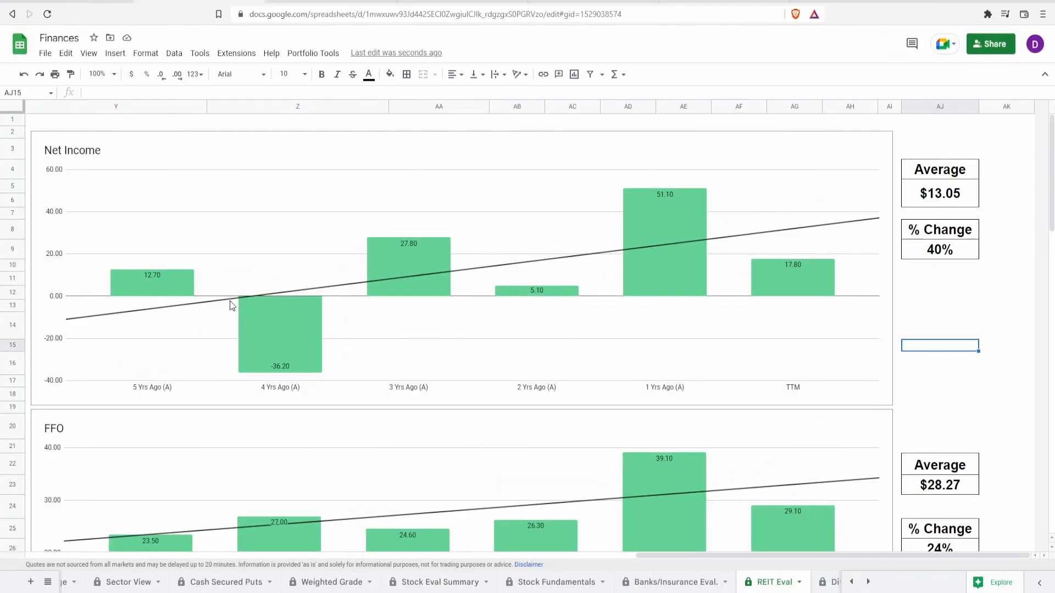
Examine the Net Income chart's yearly bars together with its percent change and average cells.
{"action": "left_click", "coordinate": [173, 288]}
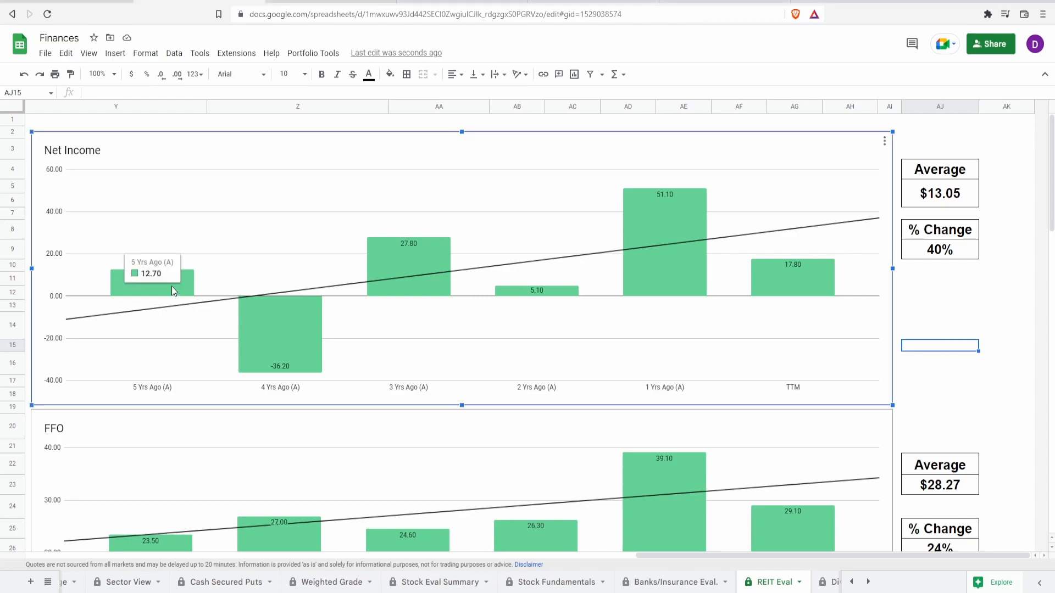
{"action": "mouse_move", "coordinate": [779, 285]}
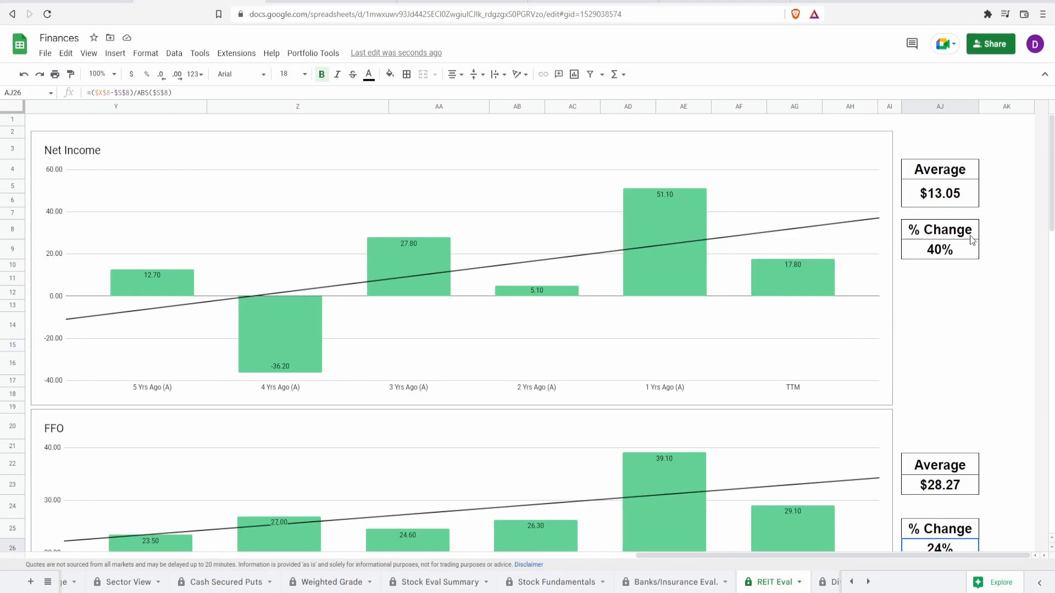
{"action": "left_click", "coordinate": [960, 256]}
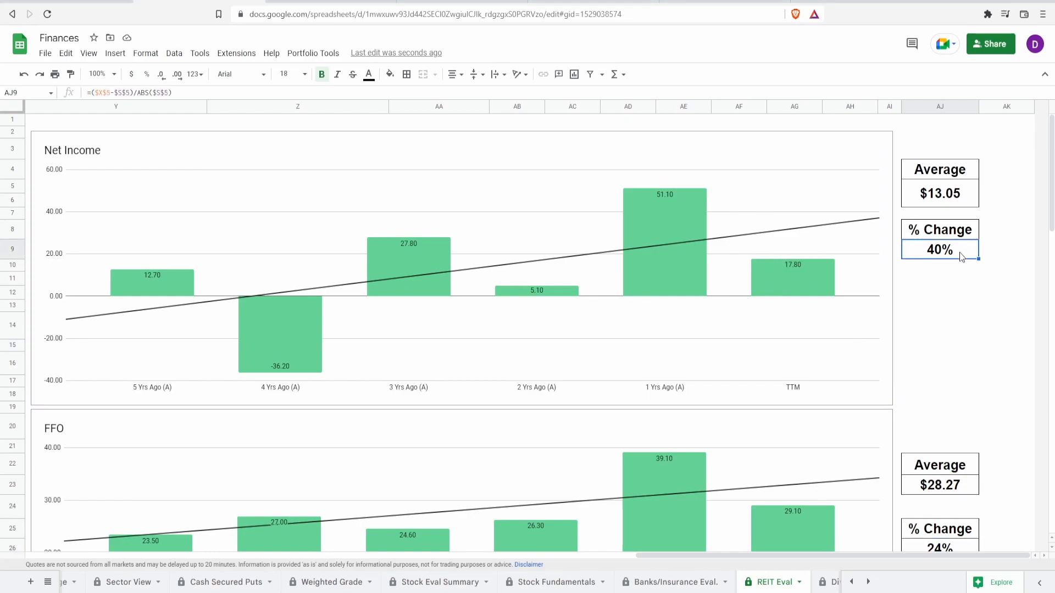
{"action": "left_click", "coordinate": [959, 200]}
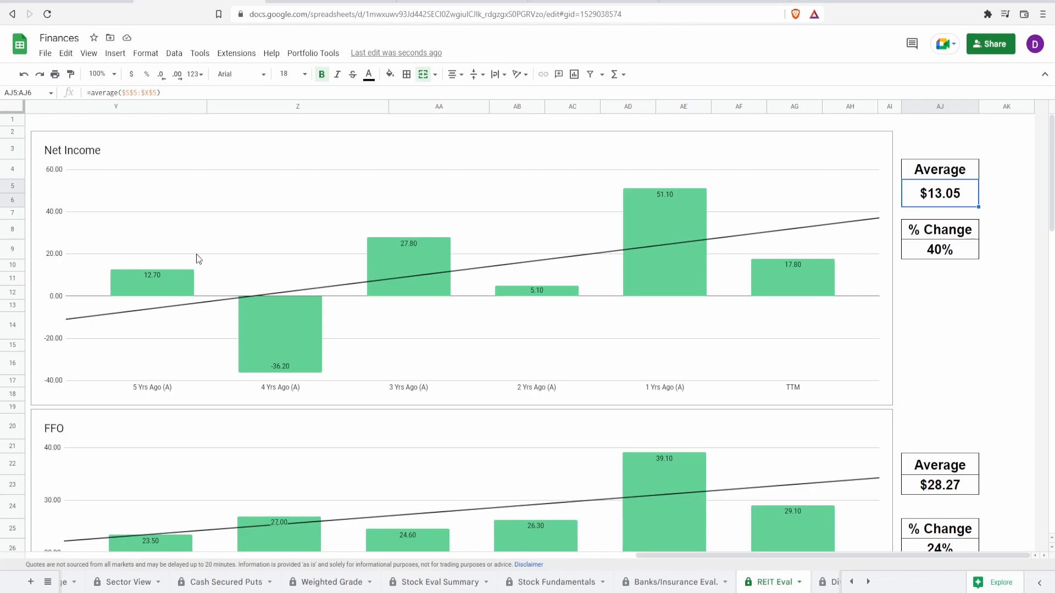
{"action": "left_click", "coordinate": [290, 365]}
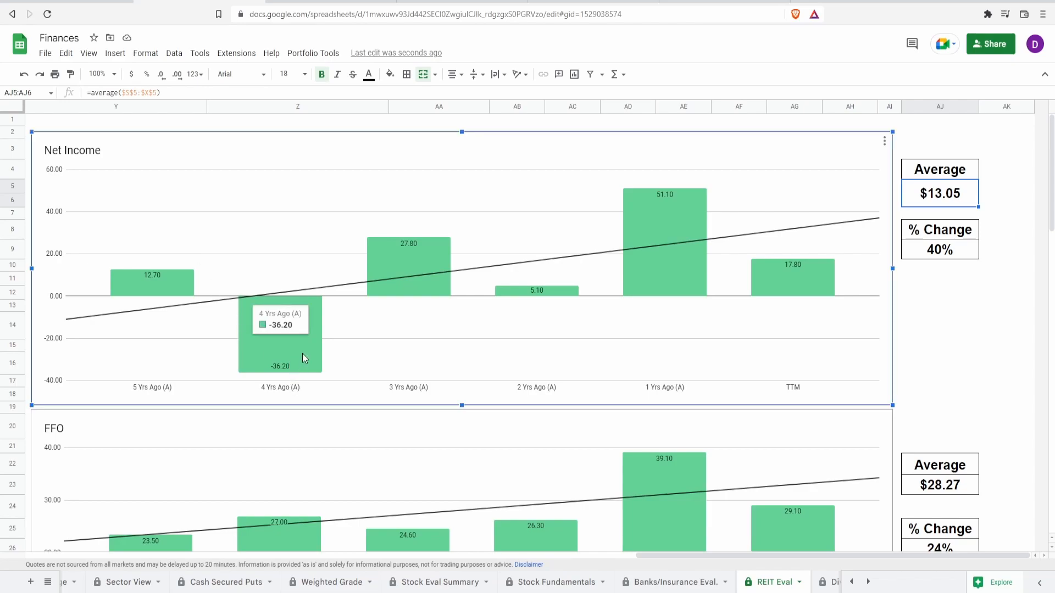
{"action": "mouse_move", "coordinate": [556, 291]}
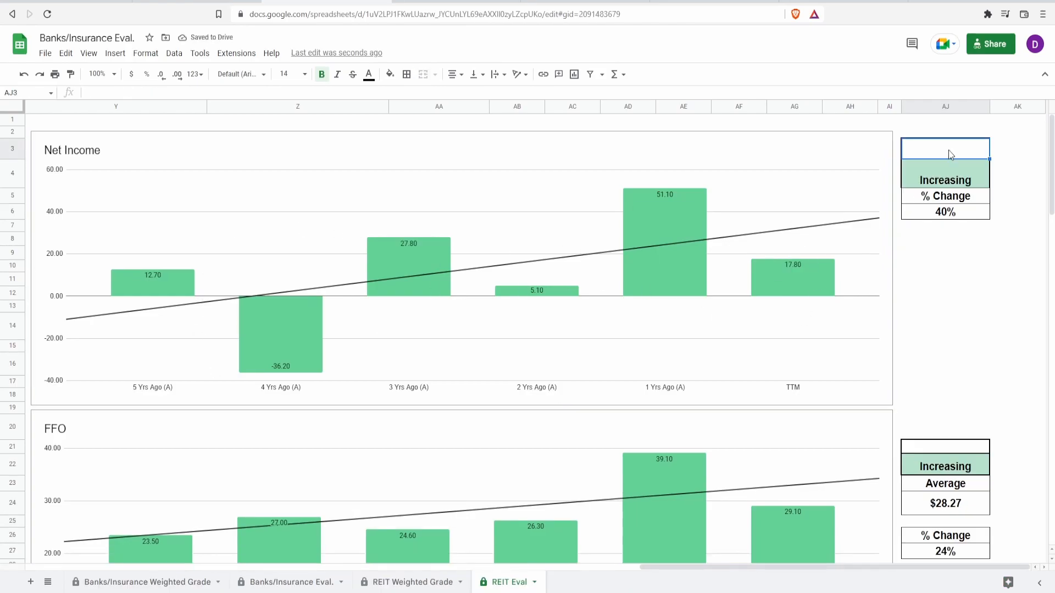
In the Banks/Insurance Eval. spreadsheet's REIT Eval sheet, enter 20% in cell AJ3 above the Net Income trend rating.
{"action": "type", "text": "20"}
{"action": "key", "text": "Return"}
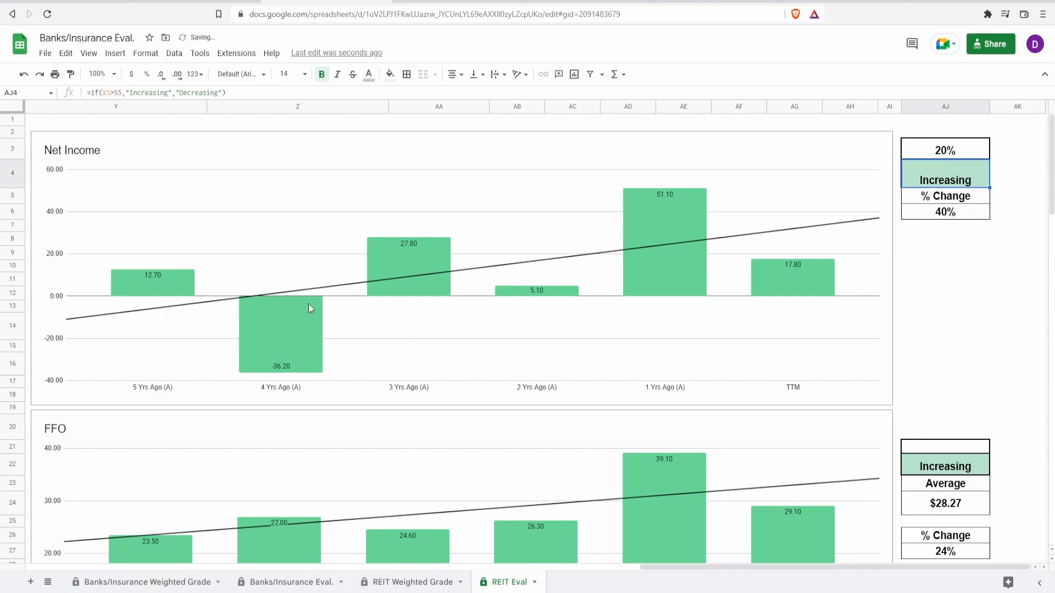
{"action": "left_click", "coordinate": [311, 354]}
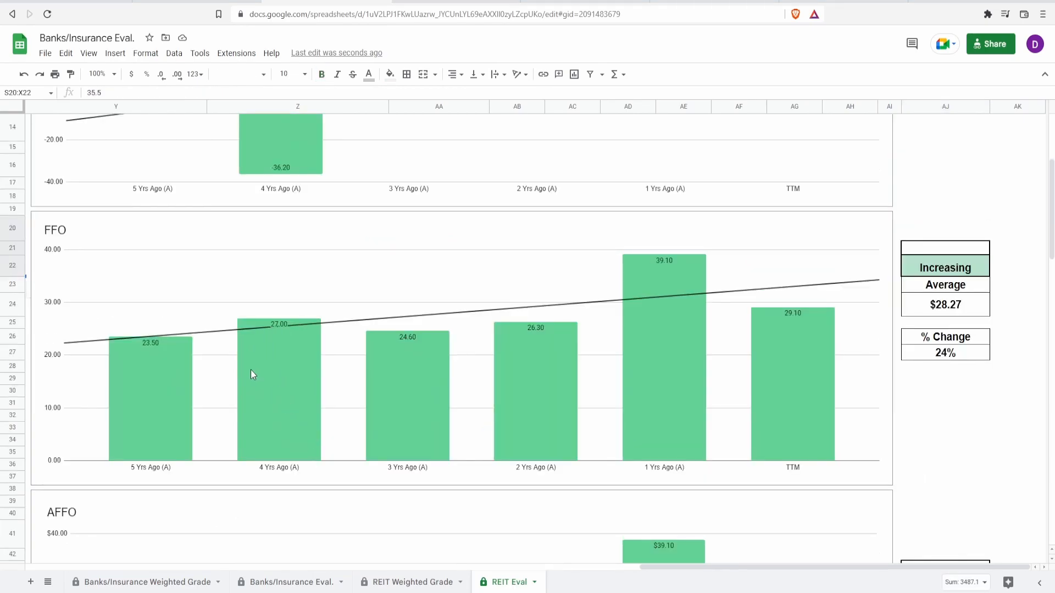
Examine the FFO chart's bars from five years ago to TTM, along with its percent change and average cells.
{"action": "left_click", "coordinate": [163, 385]}
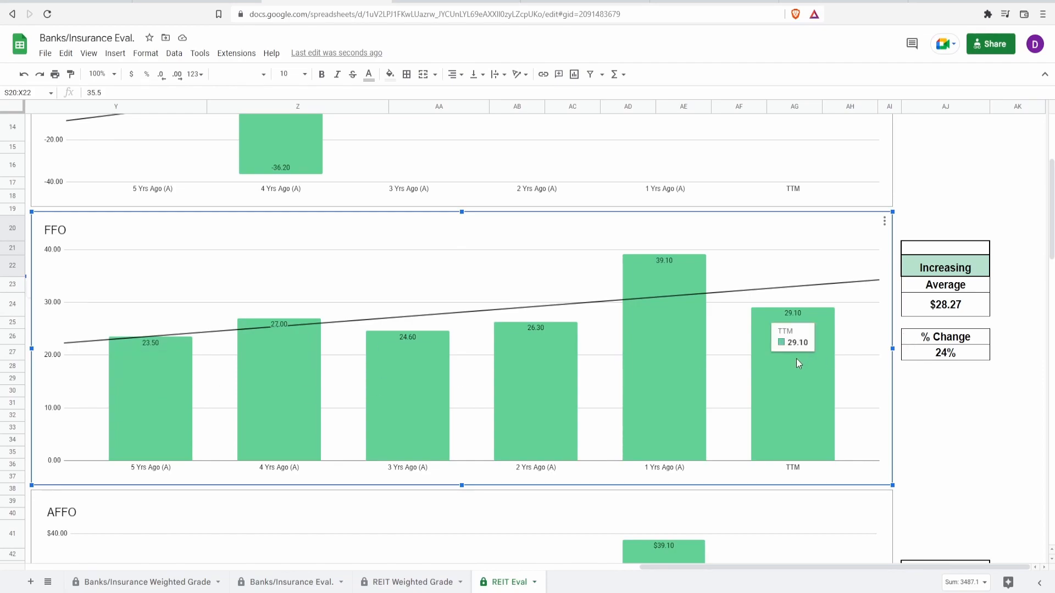
{"action": "left_click", "coordinate": [921, 355]}
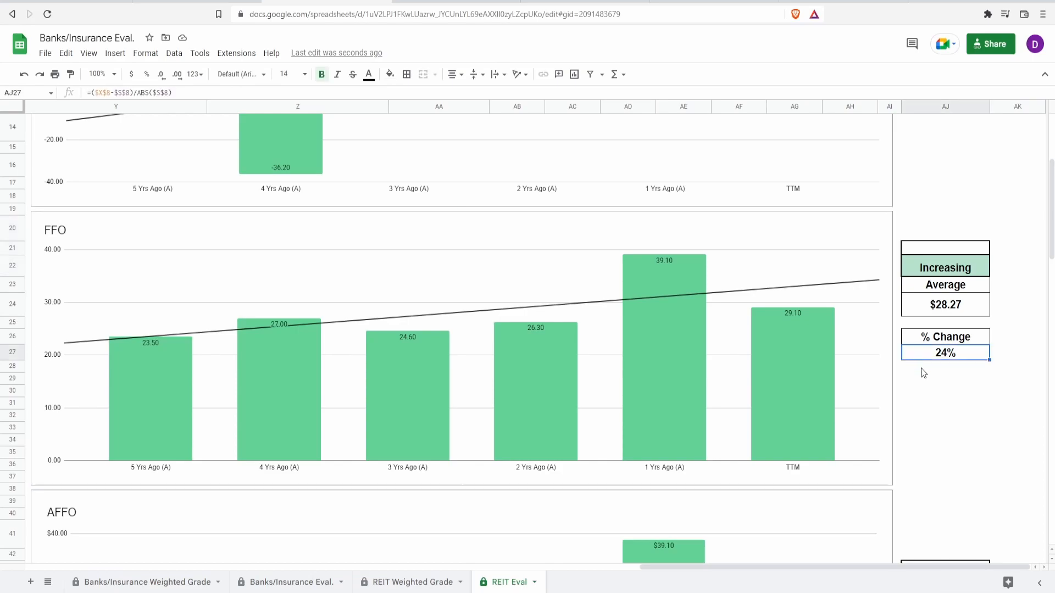
{"action": "left_click", "coordinate": [956, 314]}
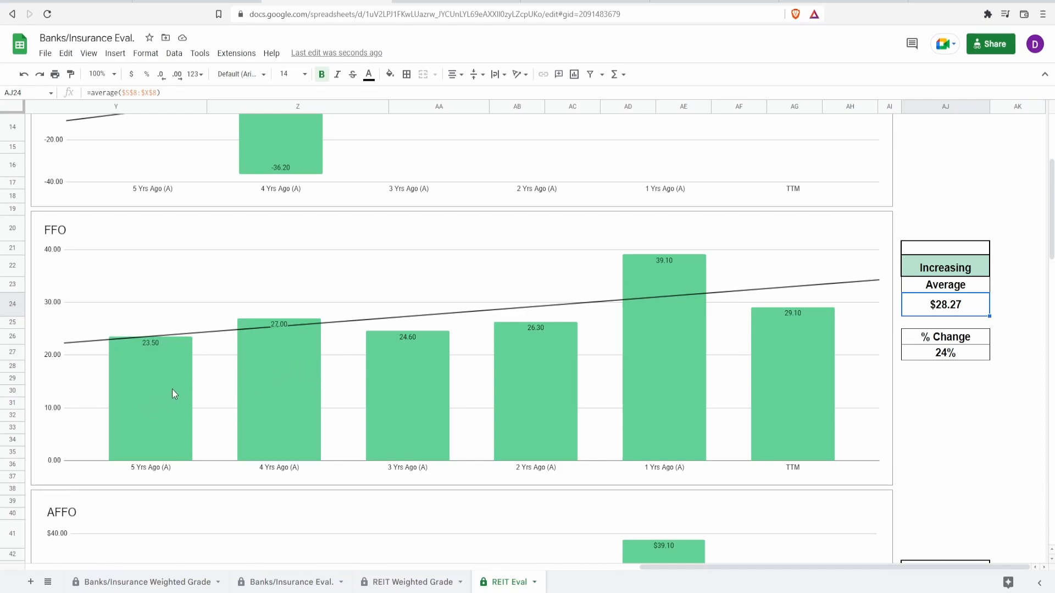
{"action": "left_click", "coordinate": [247, 394]}
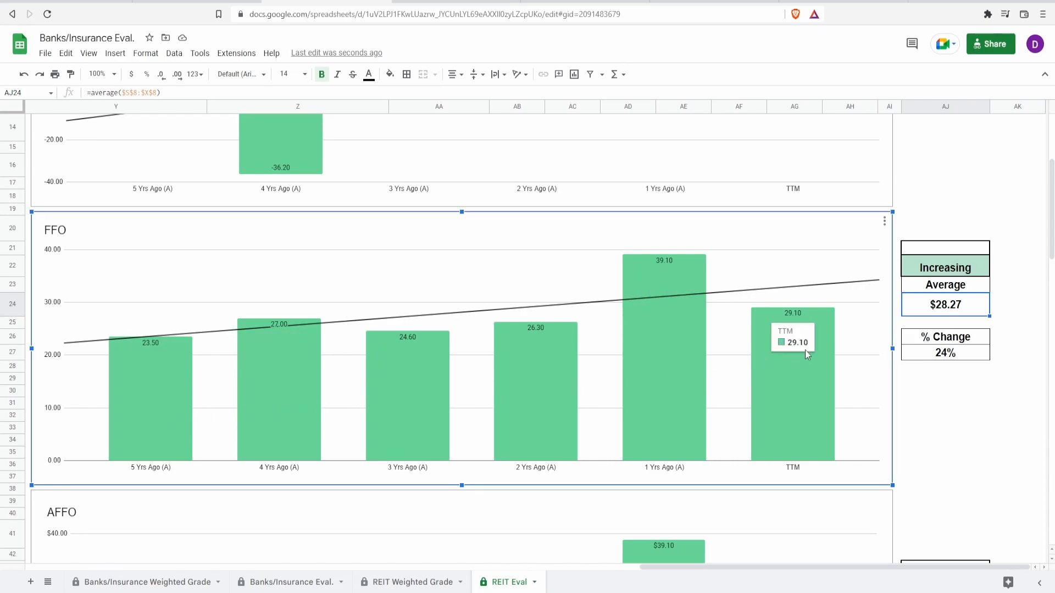
Enter 60% in cell AJ21 above the FFO trend rating.
{"action": "left_click", "coordinate": [968, 249]}
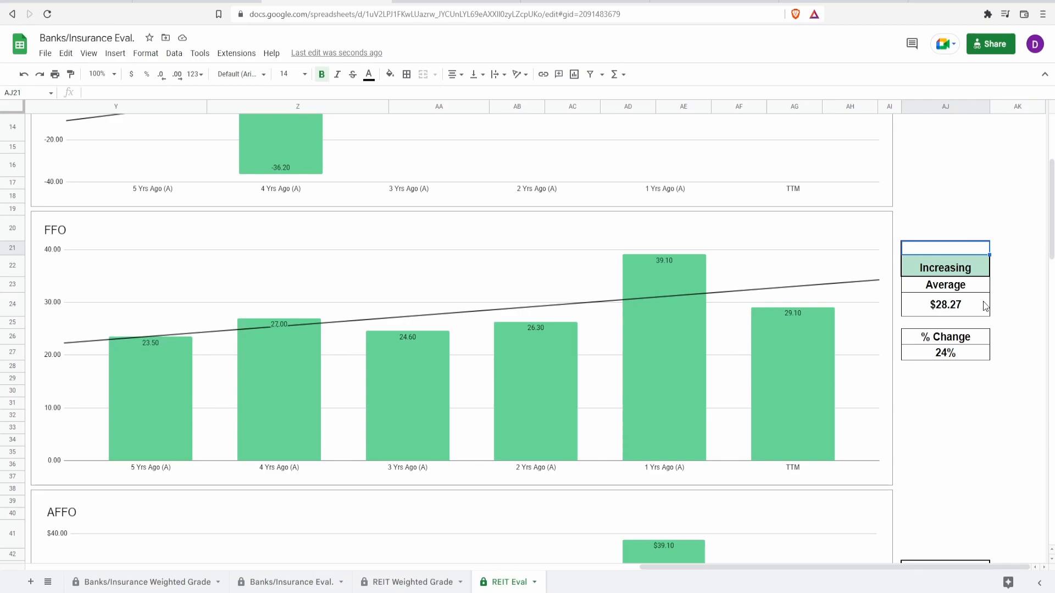
{"action": "type", "text": "60%"}
{"action": "key", "text": "Return"}
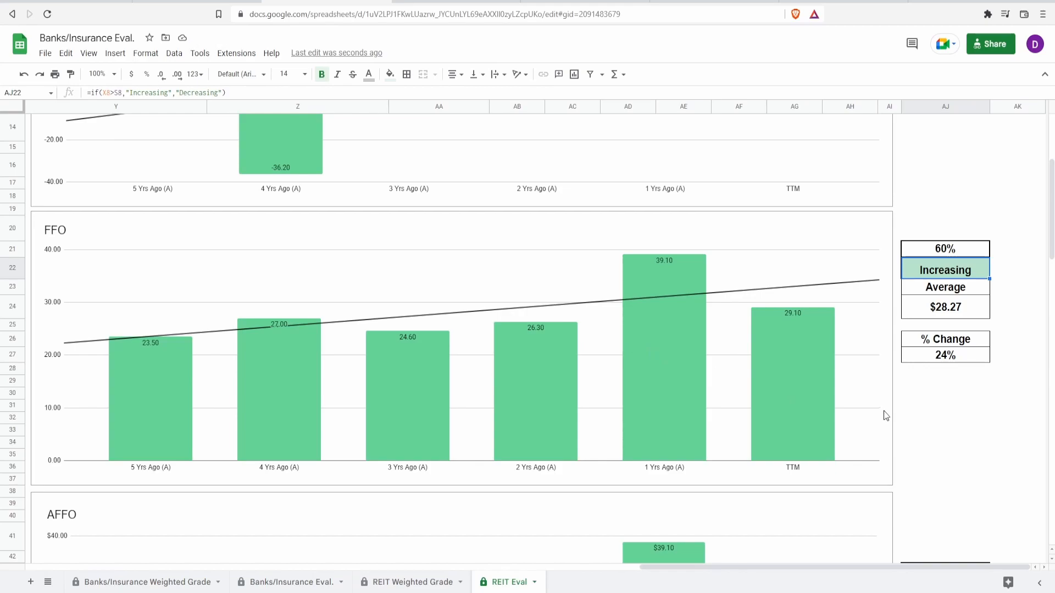
Compare the AFFO chart's yearly bars with FFO and enter 60% in cell AJ43 above the AFFO trend rating.
{"action": "scroll", "coordinate": [472, 404], "scroll_direction": "down", "scroll_amount": 6}
{"action": "left_click", "coordinate": [473, 403]}
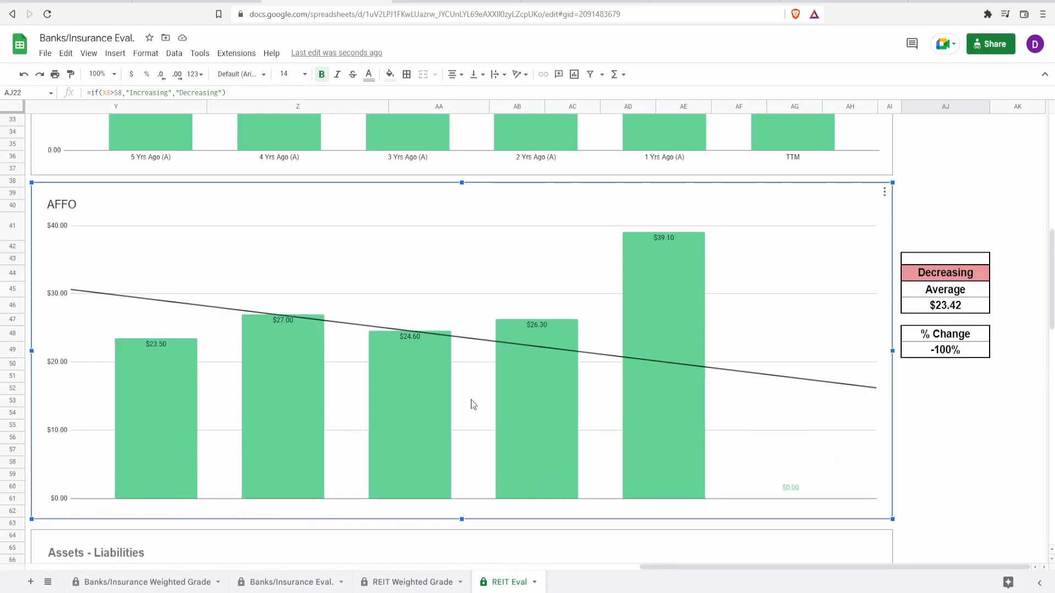
{"action": "mouse_move", "coordinate": [126, 395]}
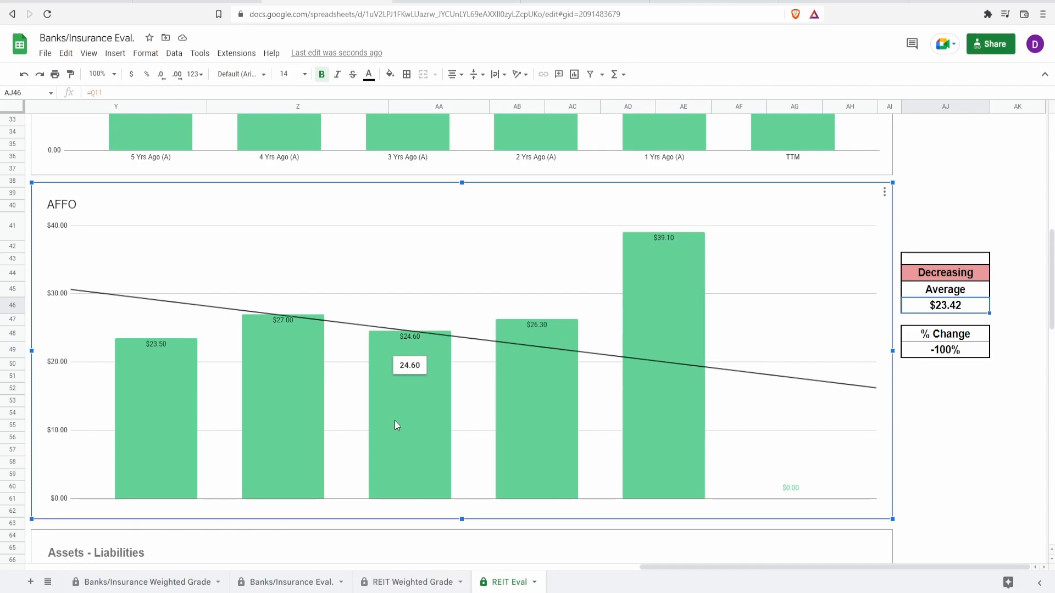
{"action": "scroll", "coordinate": [395, 420], "scroll_direction": "up", "scroll_amount": 6}
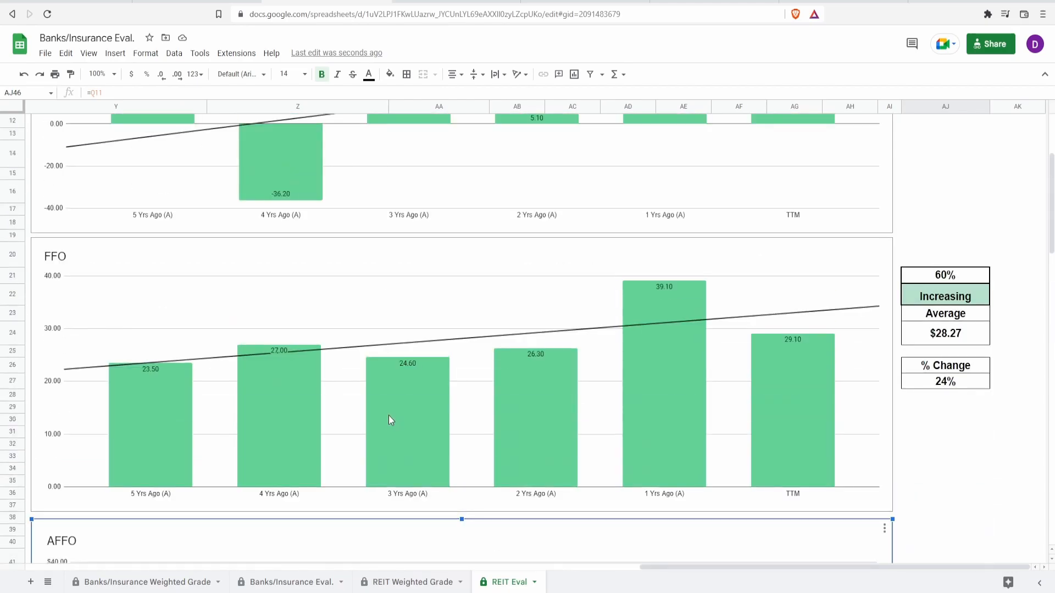
{"action": "scroll", "coordinate": [389, 419], "scroll_direction": "down", "scroll_amount": 6}
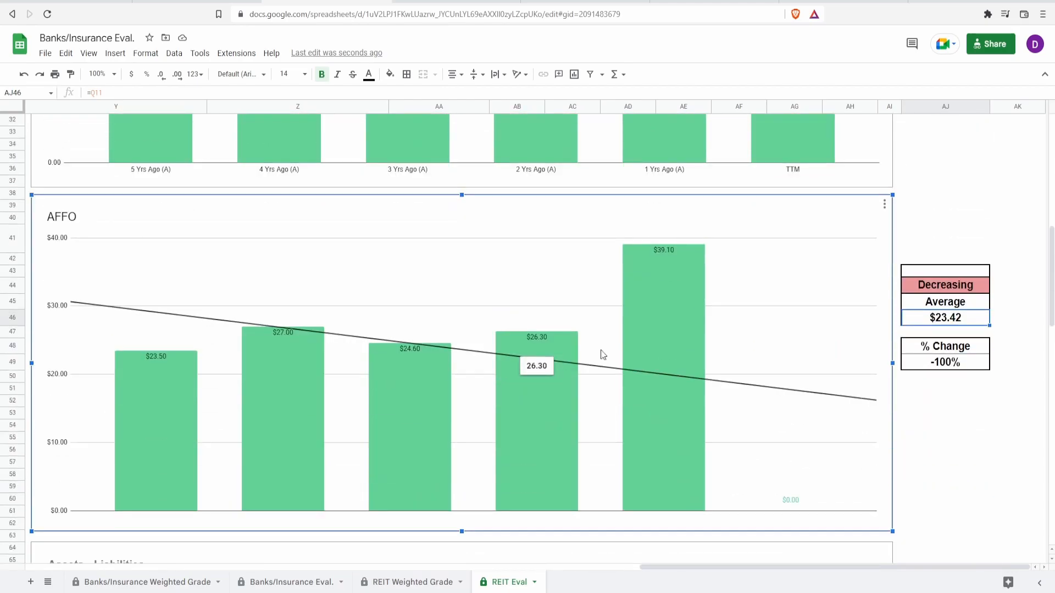
{"action": "left_click", "coordinate": [977, 272]}
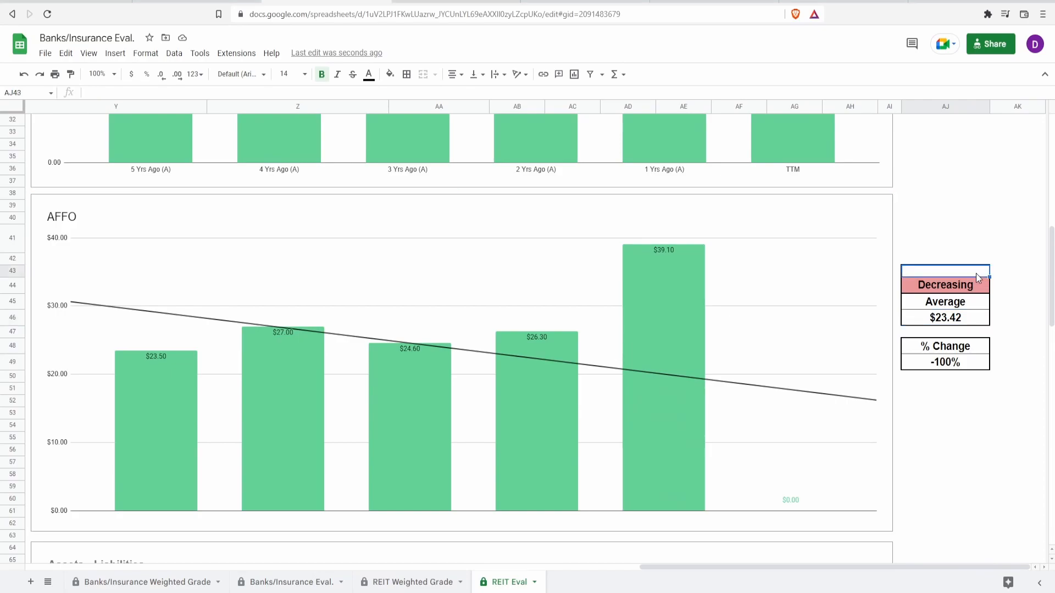
{"action": "type", "text": "60"}
{"action": "key", "text": "Return"}
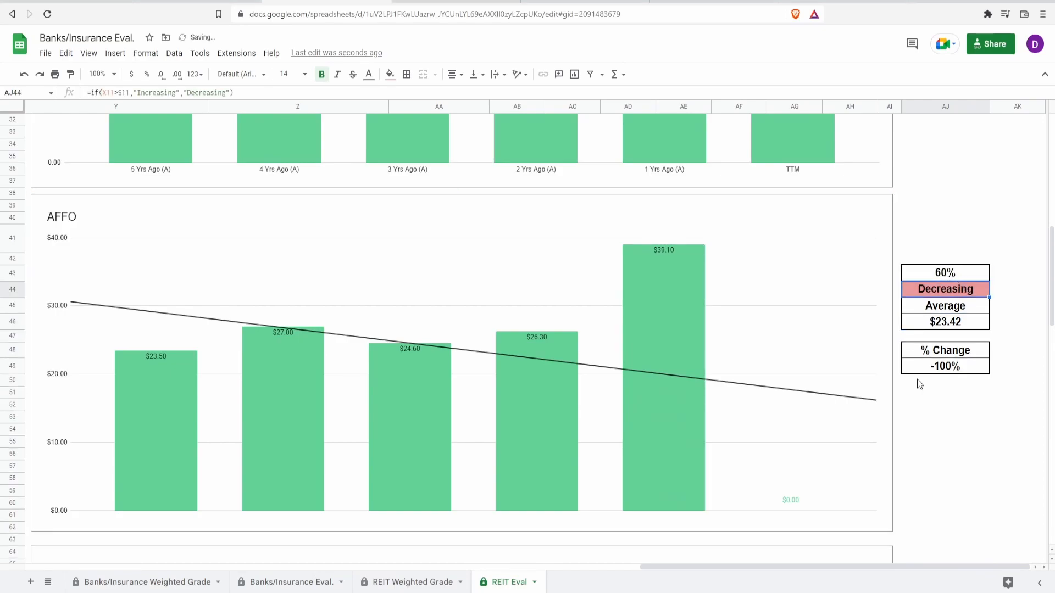
{"action": "left_click", "coordinate": [796, 503]}
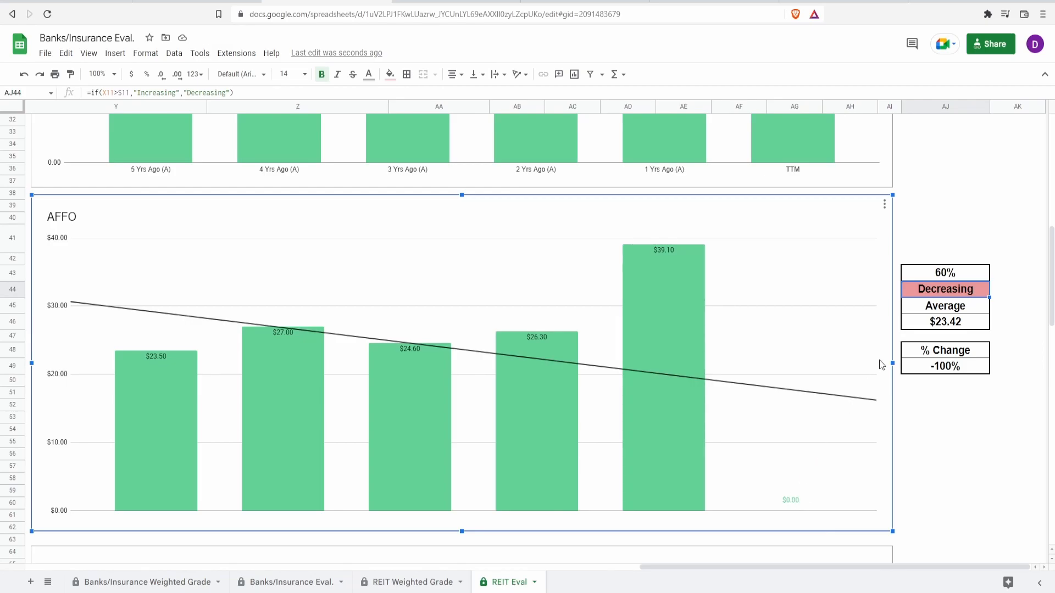
Examine the Assets - Liabilities chart's yearly bars along with the average total assets, average total liabilities and difference cells.
{"action": "scroll", "coordinate": [879, 361], "scroll_direction": "down", "scroll_amount": 7}
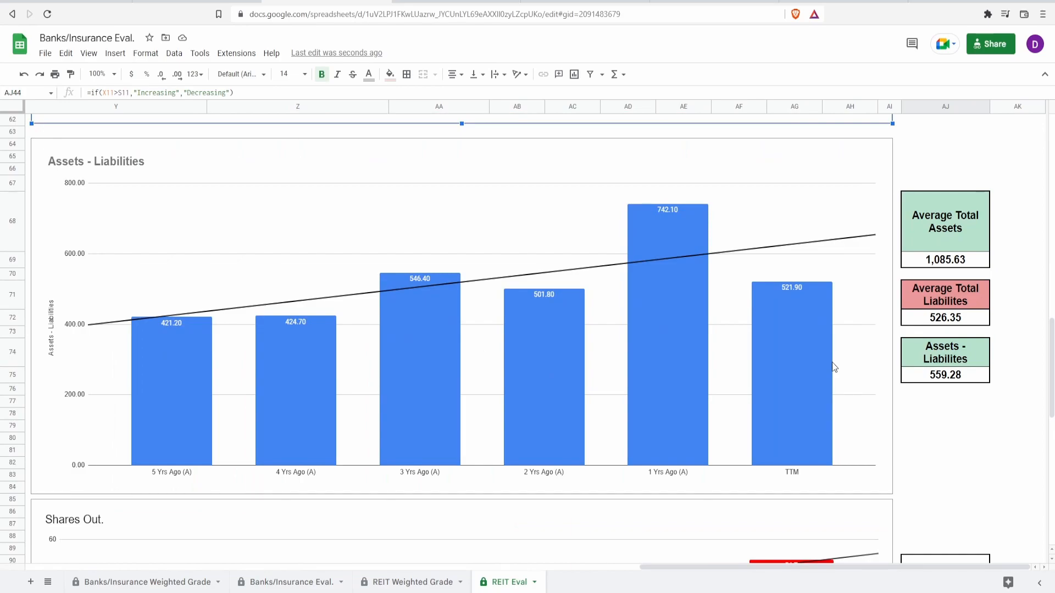
{"action": "left_click", "coordinate": [785, 370]}
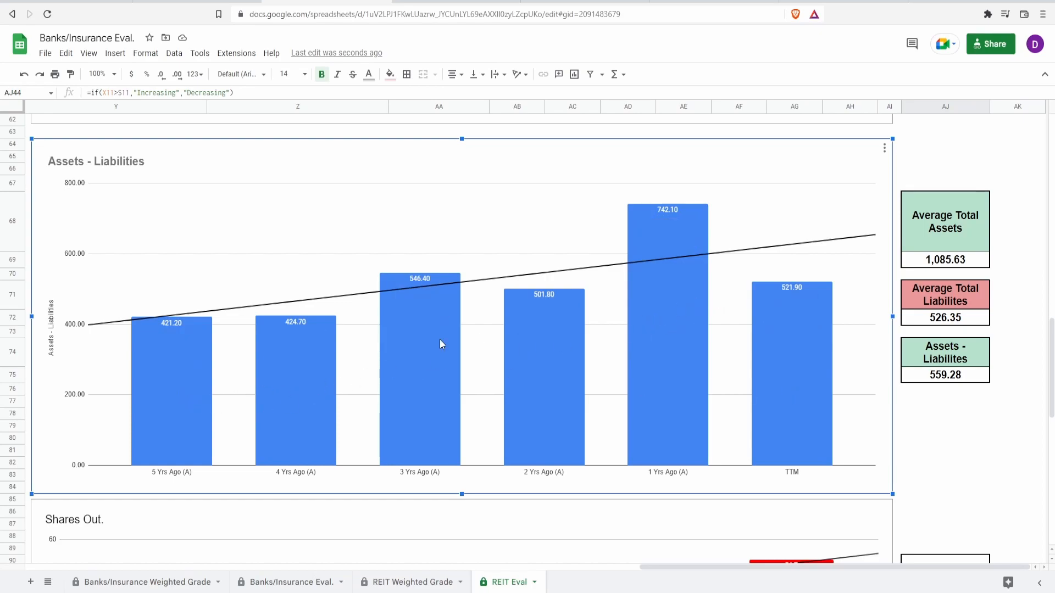
{"action": "mouse_move", "coordinate": [643, 420]}
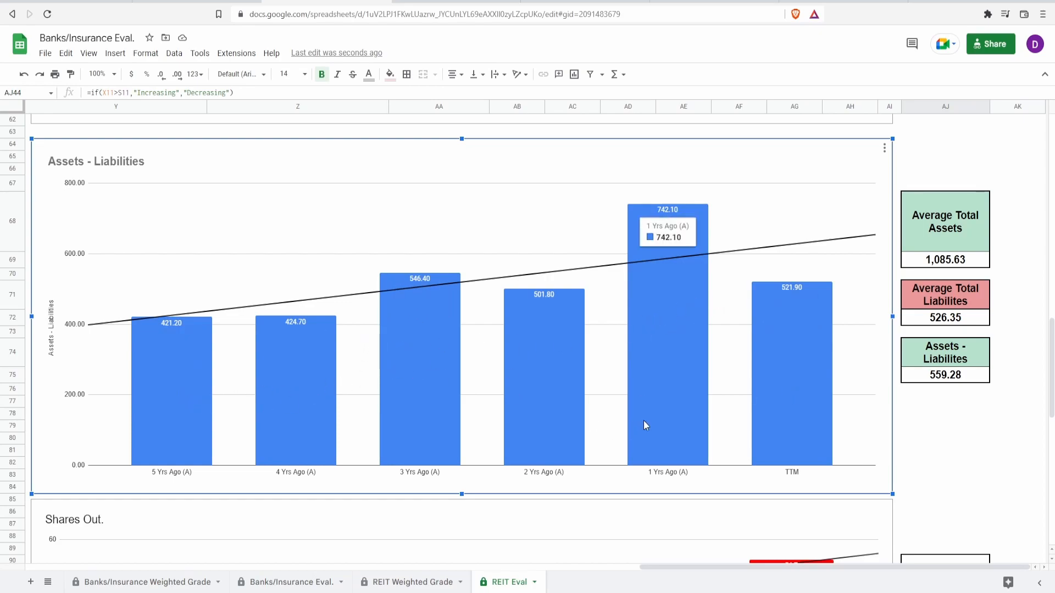
{"action": "mouse_move", "coordinate": [790, 410]}
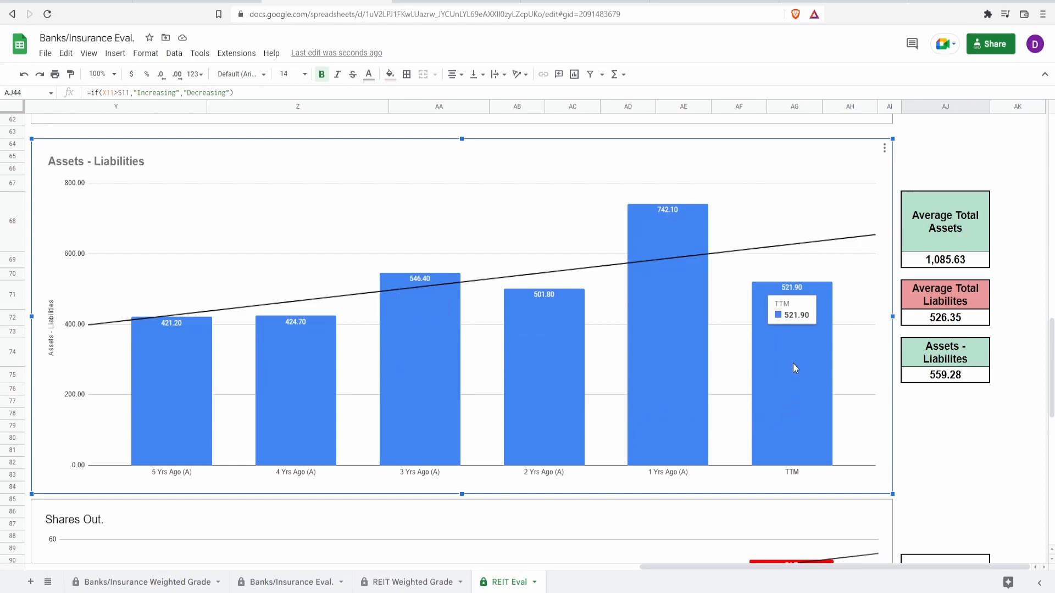
{"action": "mouse_move", "coordinate": [689, 389]}
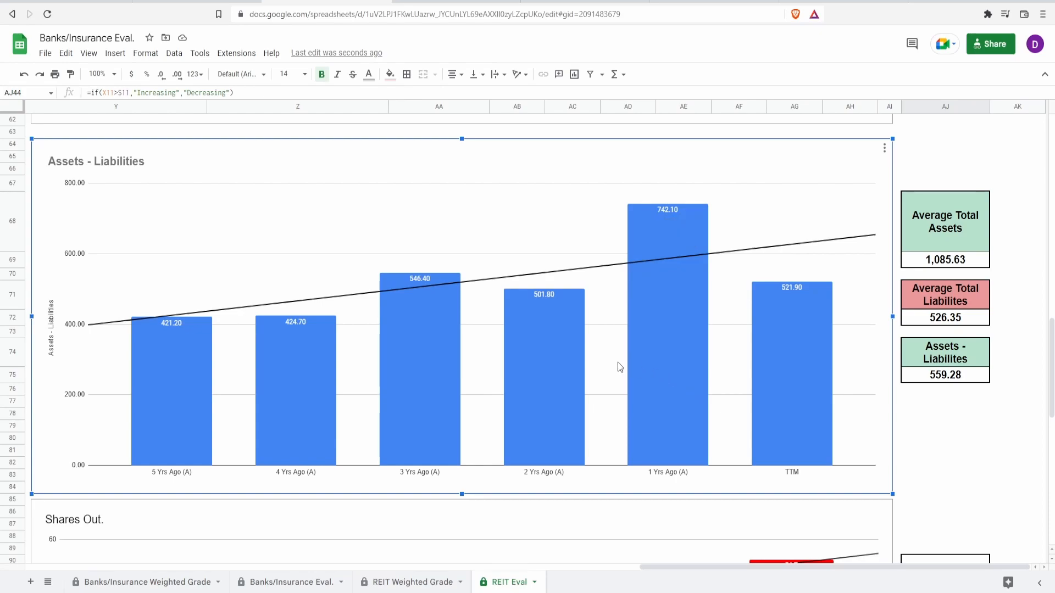
{"action": "left_click", "coordinate": [935, 262]}
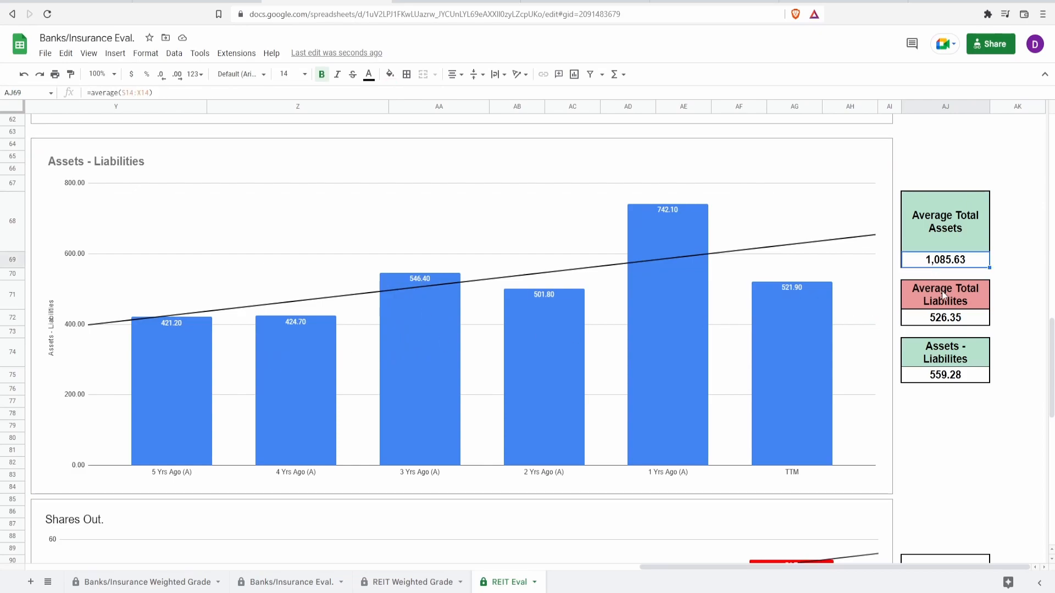
{"action": "left_click", "coordinate": [938, 321]}
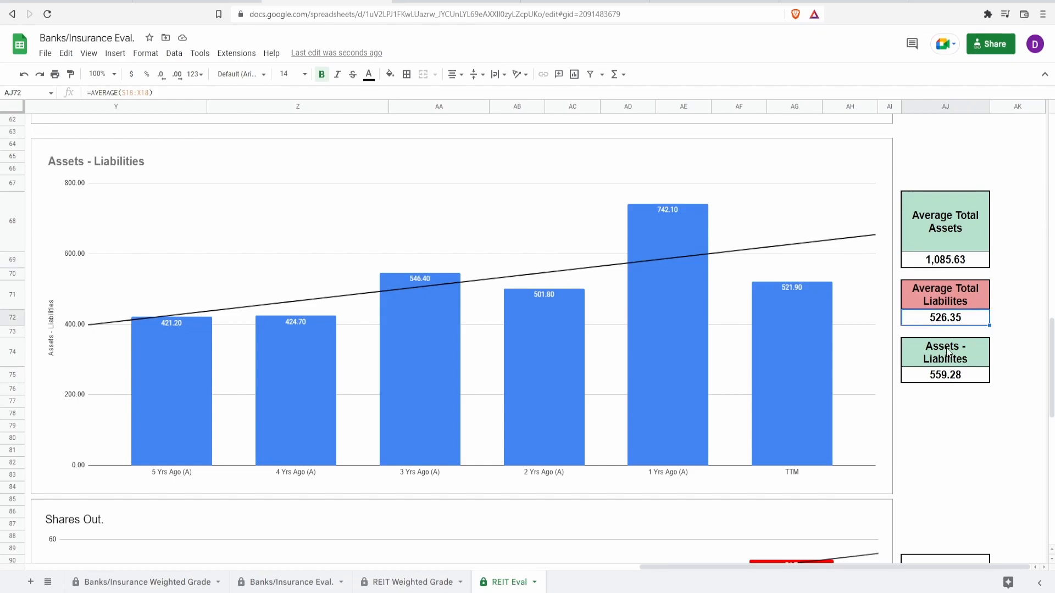
{"action": "left_click", "coordinate": [953, 375]}
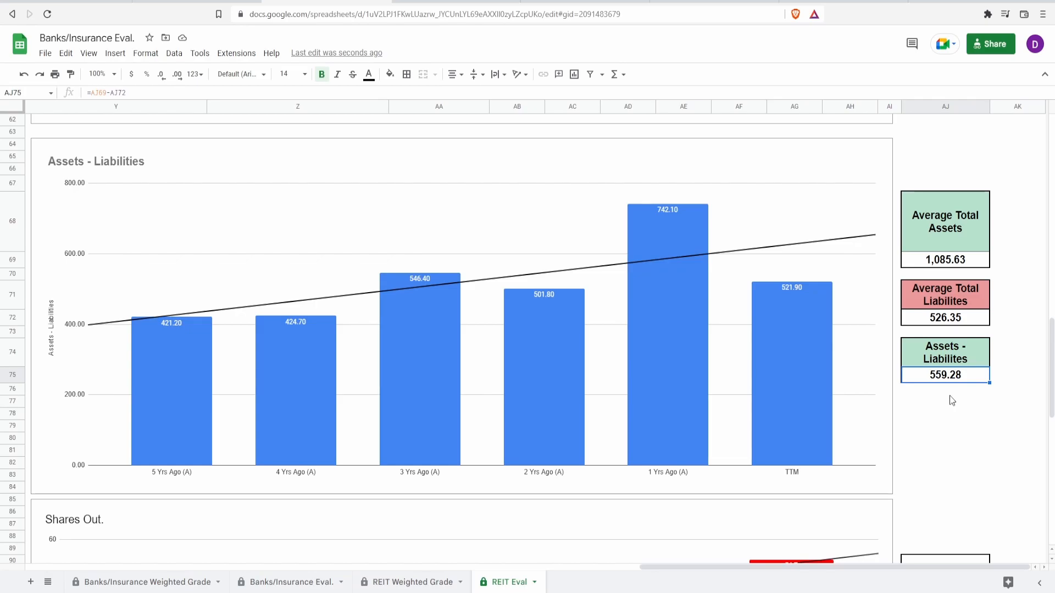
Enter 75% in cell AJ67 above the Average Total Assets label.
{"action": "scroll", "coordinate": [938, 215], "scroll_direction": "up", "scroll_amount": 2}
{"action": "left_click", "coordinate": [940, 218]}
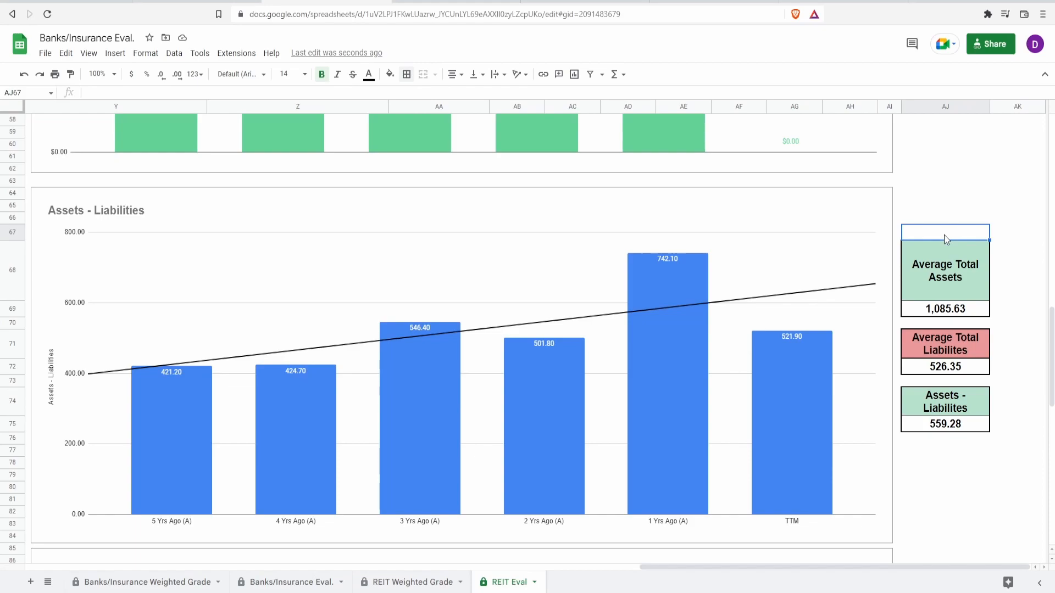
{"action": "type", "text": "75%"}
{"action": "key", "text": "Return"}
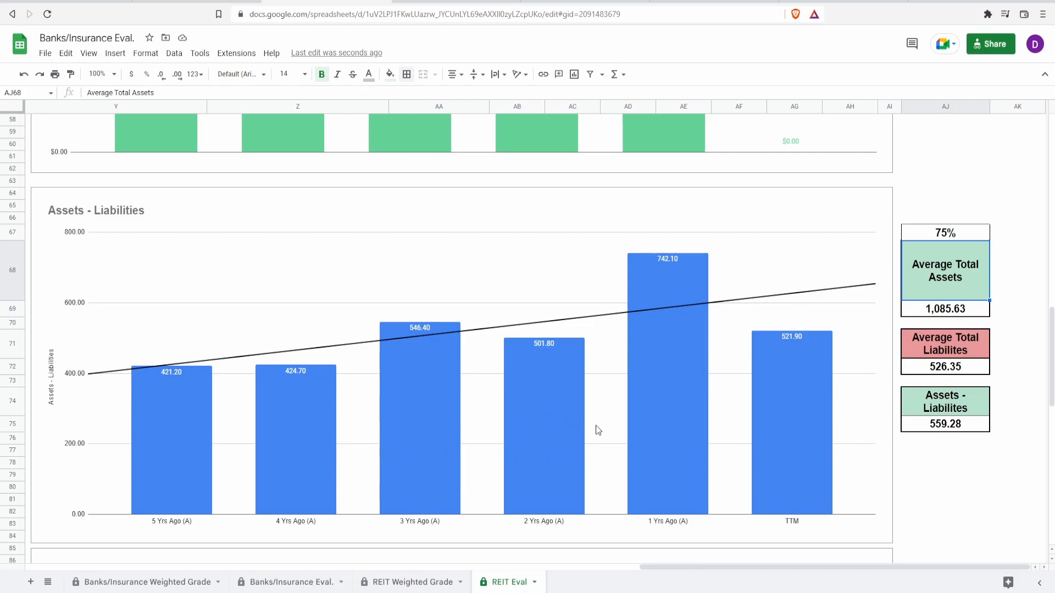
Examine the Shares Out. chart's bars from five years ago to TTM, along with its percent change cell.
{"action": "scroll", "coordinate": [606, 426], "scroll_direction": "down", "scroll_amount": 7}
{"action": "left_click", "coordinate": [615, 381]}
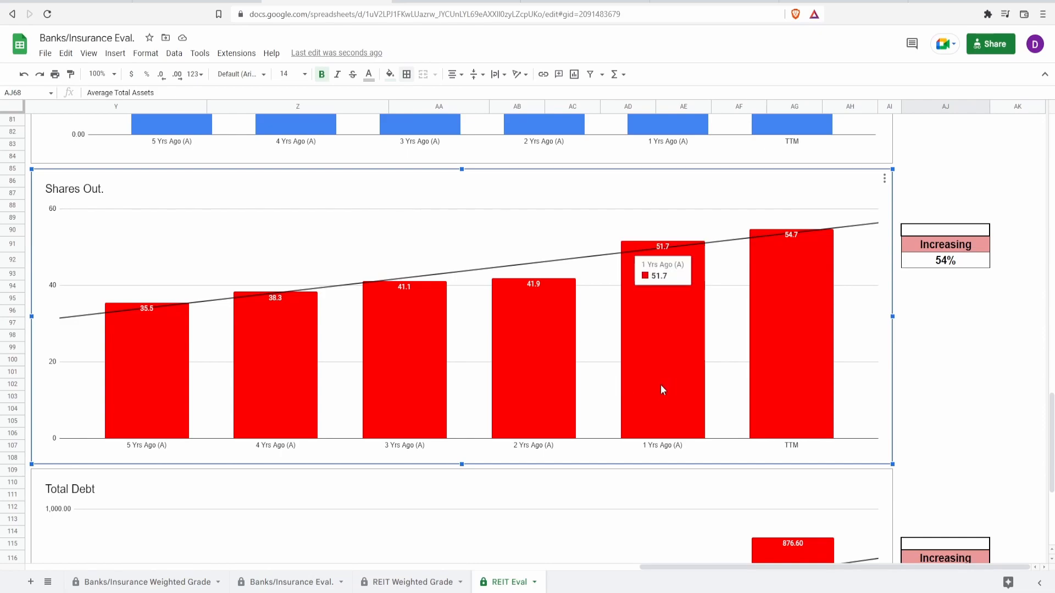
{"action": "mouse_move", "coordinate": [151, 404]}
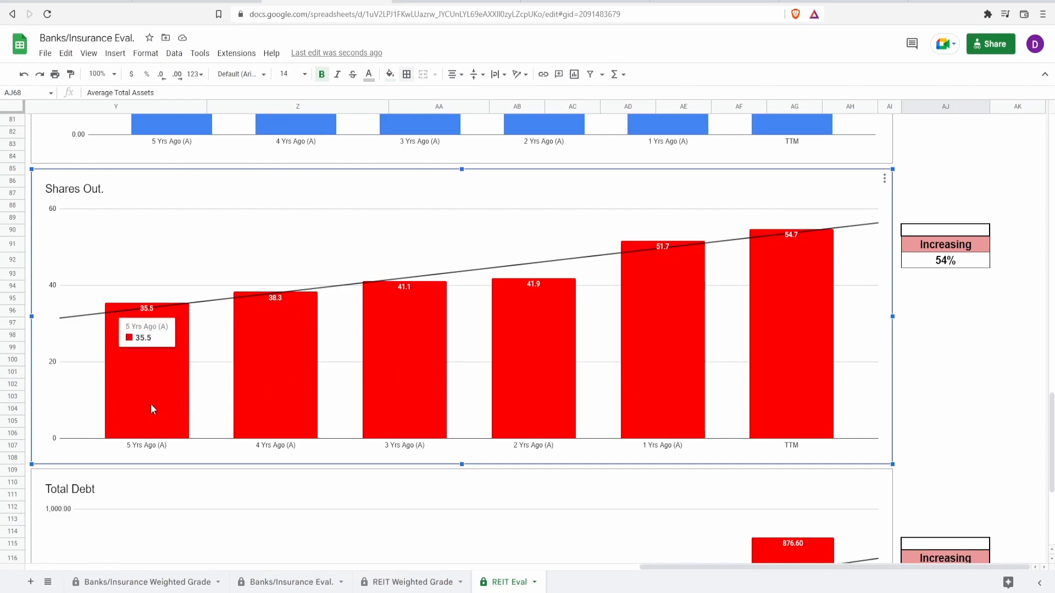
{"action": "mouse_move", "coordinate": [827, 356]}
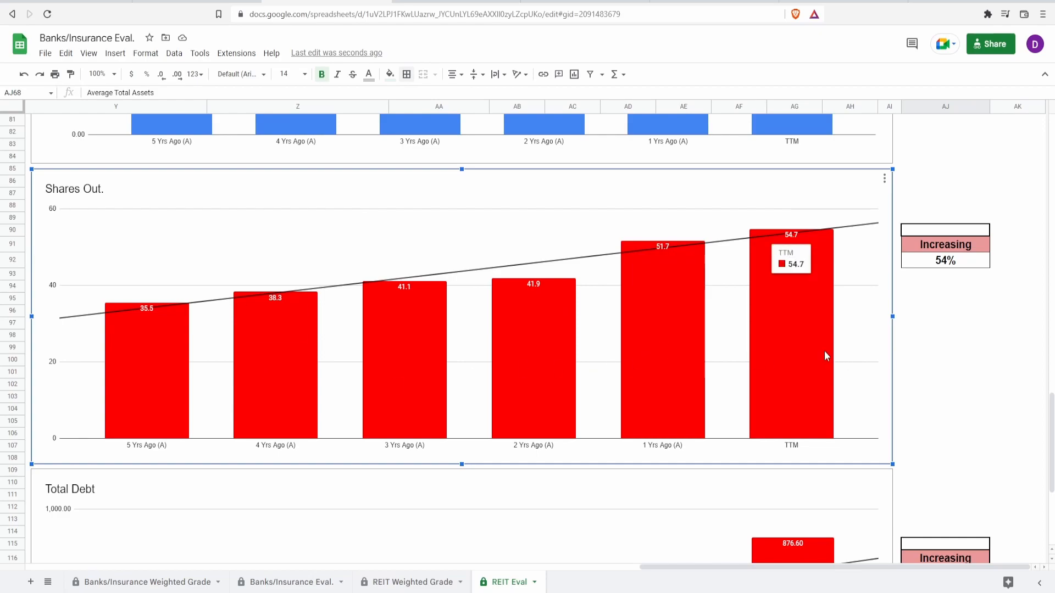
{"action": "left_click", "coordinate": [934, 262]}
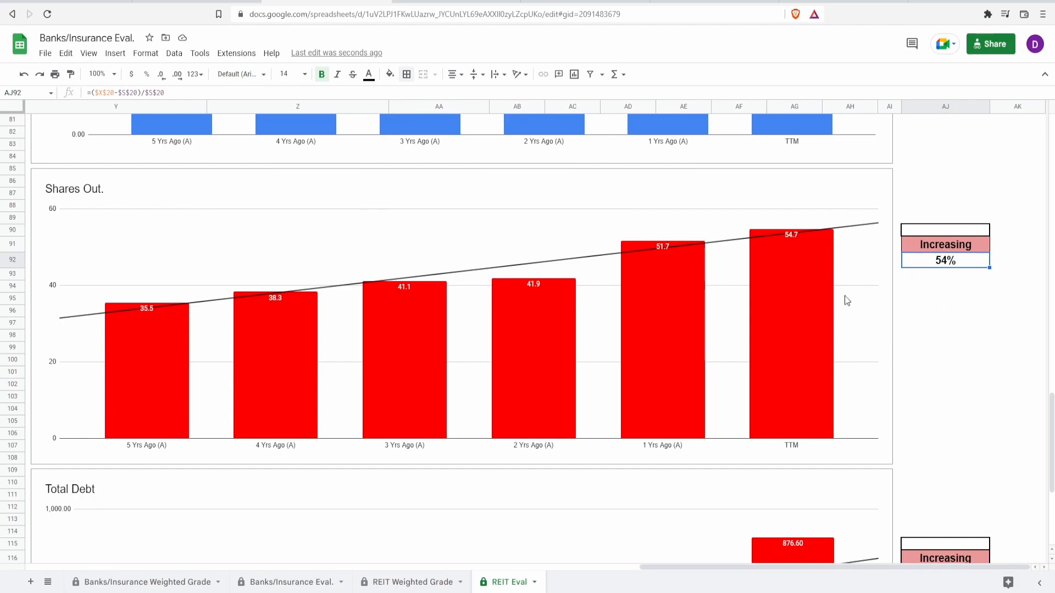
{"action": "left_click", "coordinate": [686, 332]}
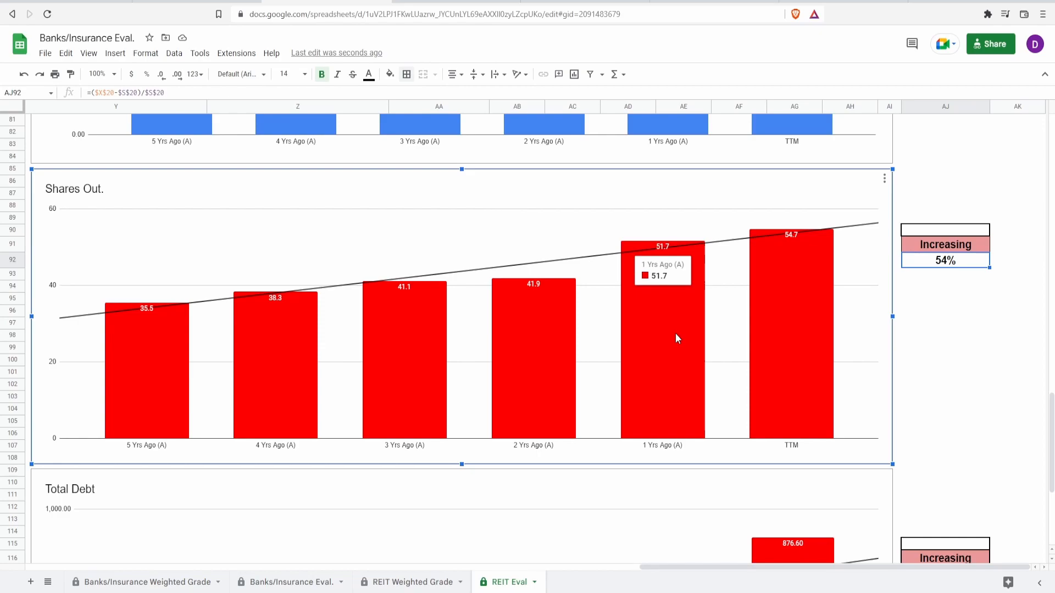
{"action": "mouse_move", "coordinate": [773, 339]}
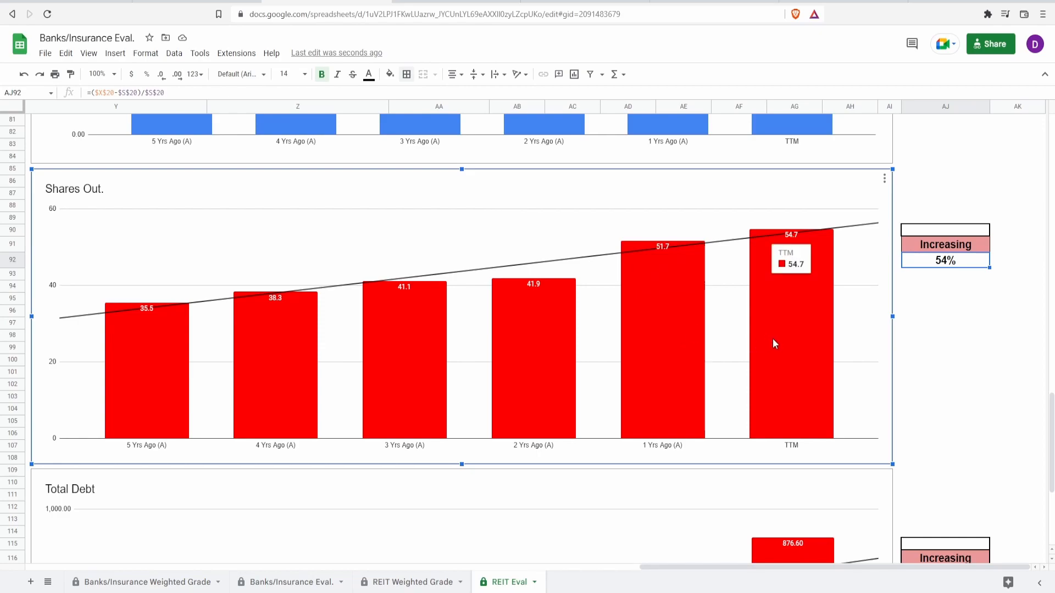
Enter 0% in cell AJ90 above the Shares Out. trend rating.
{"action": "left_click", "coordinate": [927, 232]}
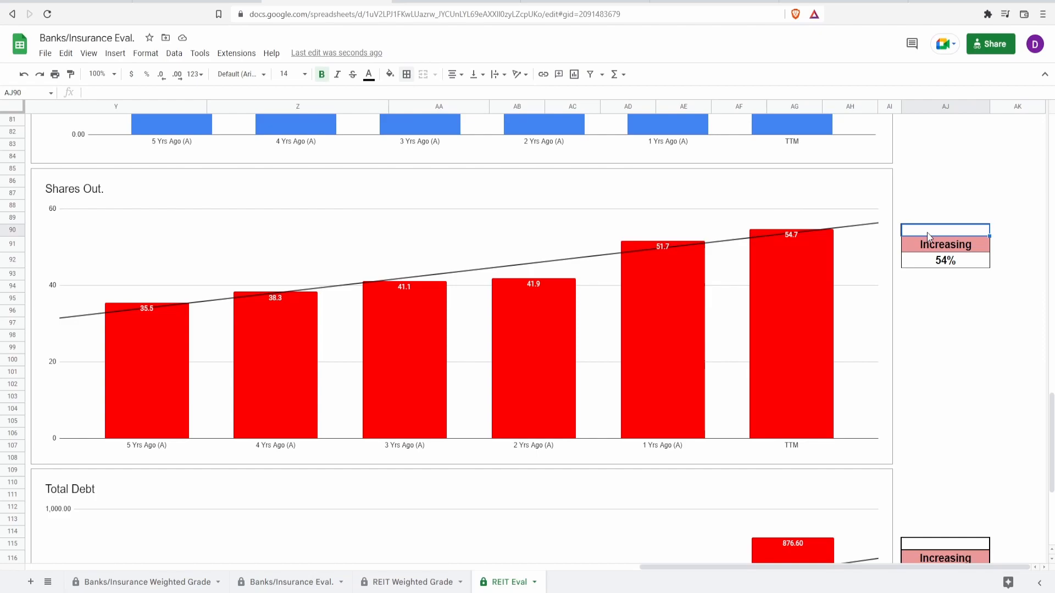
{"action": "type", "text": "0"}
{"action": "key", "text": "Return"}
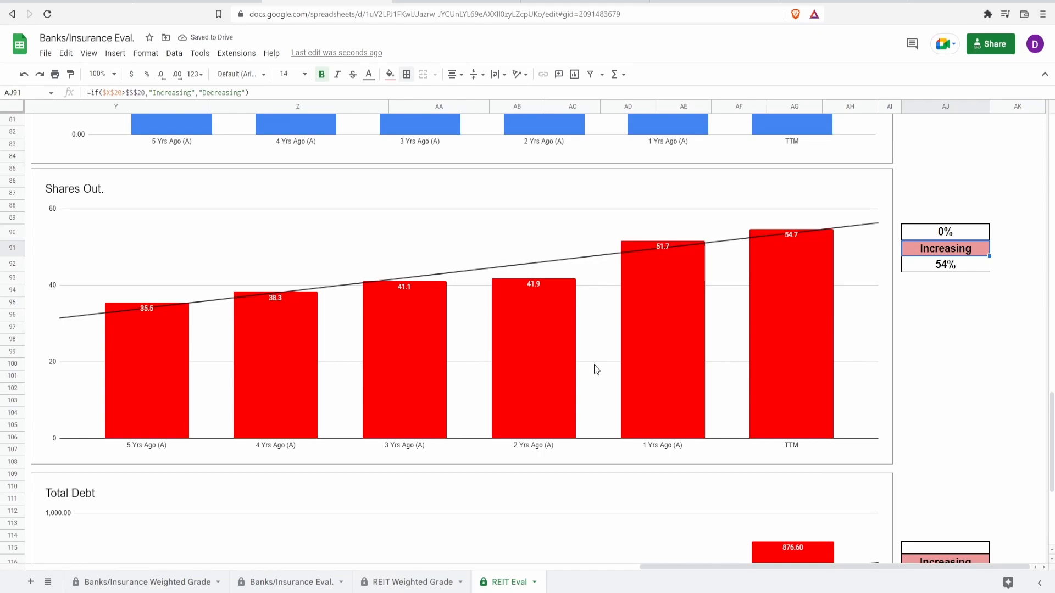
Set the Shares Out. grade in cell AJ90 to 10%.
{"action": "left_click", "coordinate": [941, 237]}
{"action": "type", "text": "10"}
{"action": "key", "text": "Return"}
Examine the Total Debt chart's yearly bars and enter 10% in cell AJ115 above its trend rating.
{"action": "scroll", "coordinate": [820, 405], "scroll_direction": "down", "scroll_amount": 4}
{"action": "left_click", "coordinate": [764, 427]}
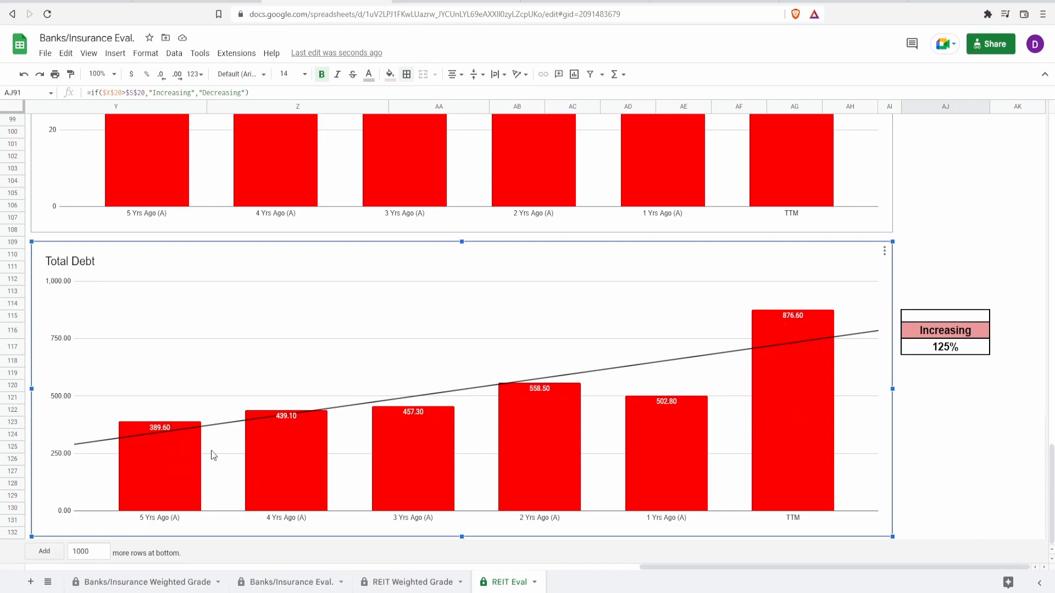
{"action": "mouse_move", "coordinate": [155, 469]}
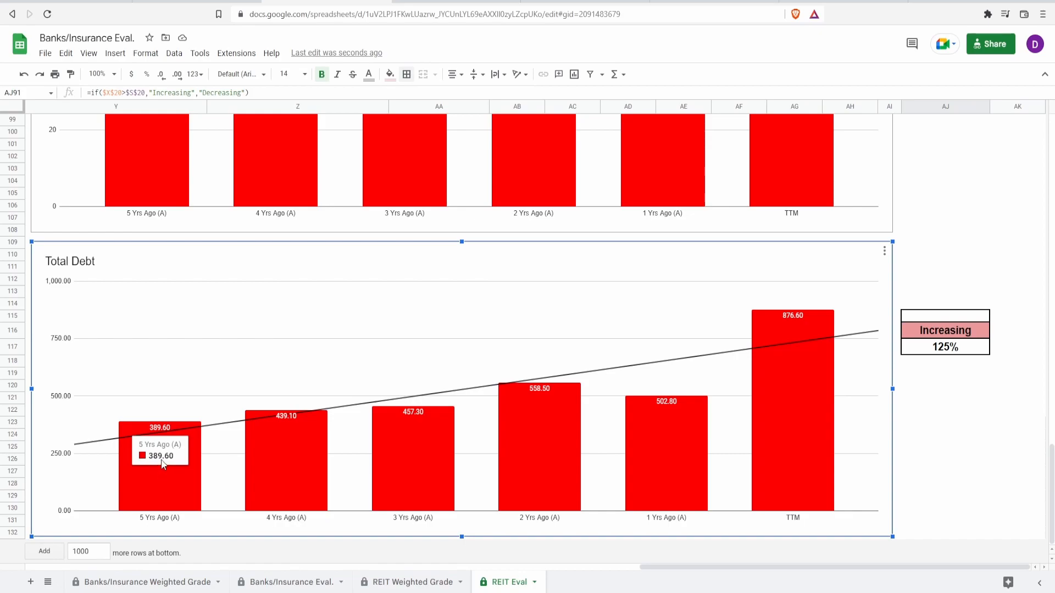
{"action": "mouse_move", "coordinate": [777, 459]}
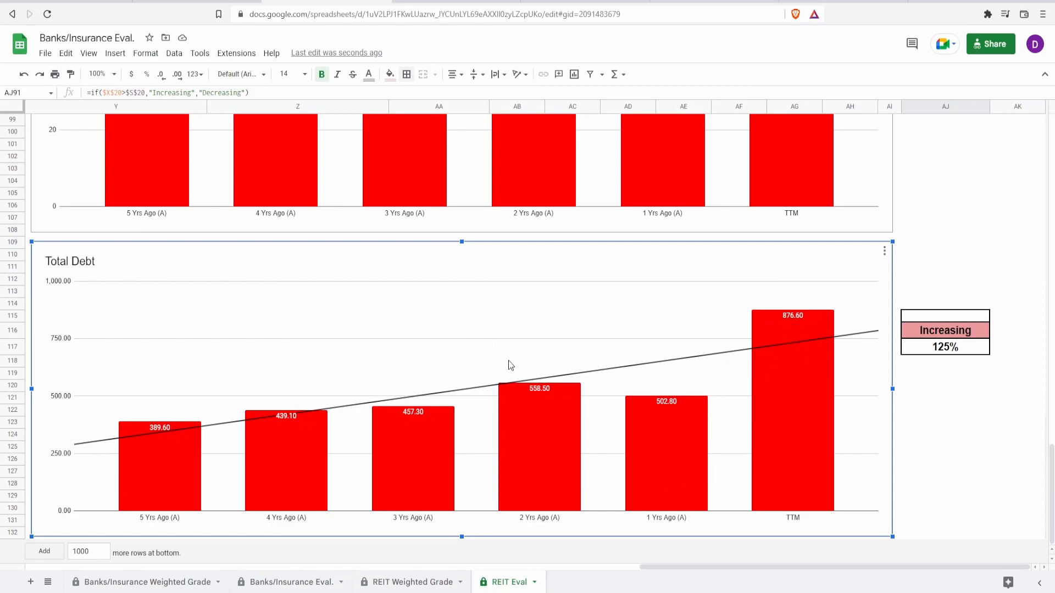
{"action": "mouse_move", "coordinate": [440, 431]}
{"action": "left_click", "coordinate": [926, 317]}
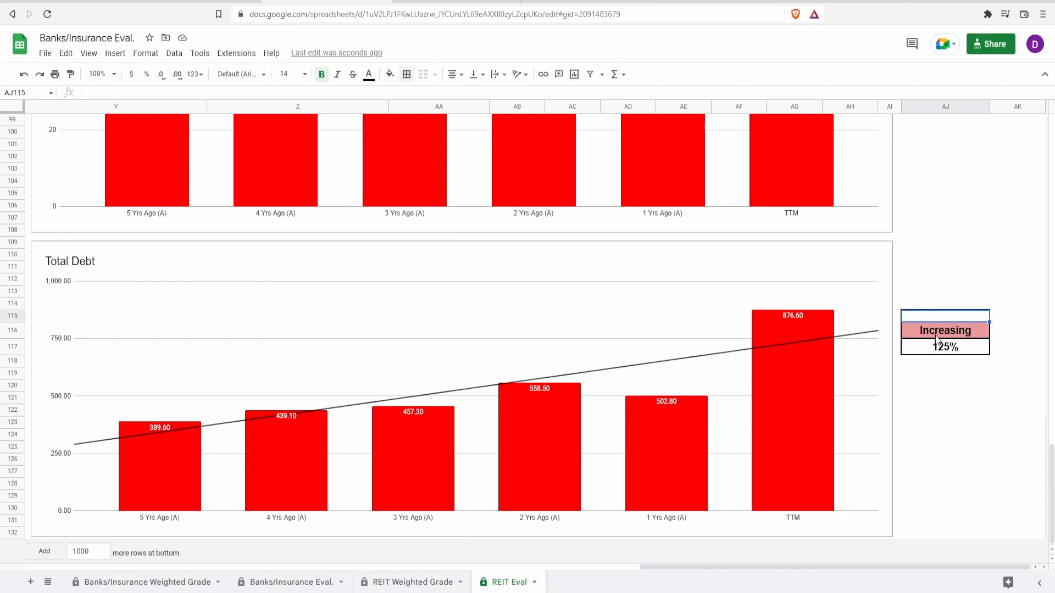
{"action": "type", "text": "50%"}
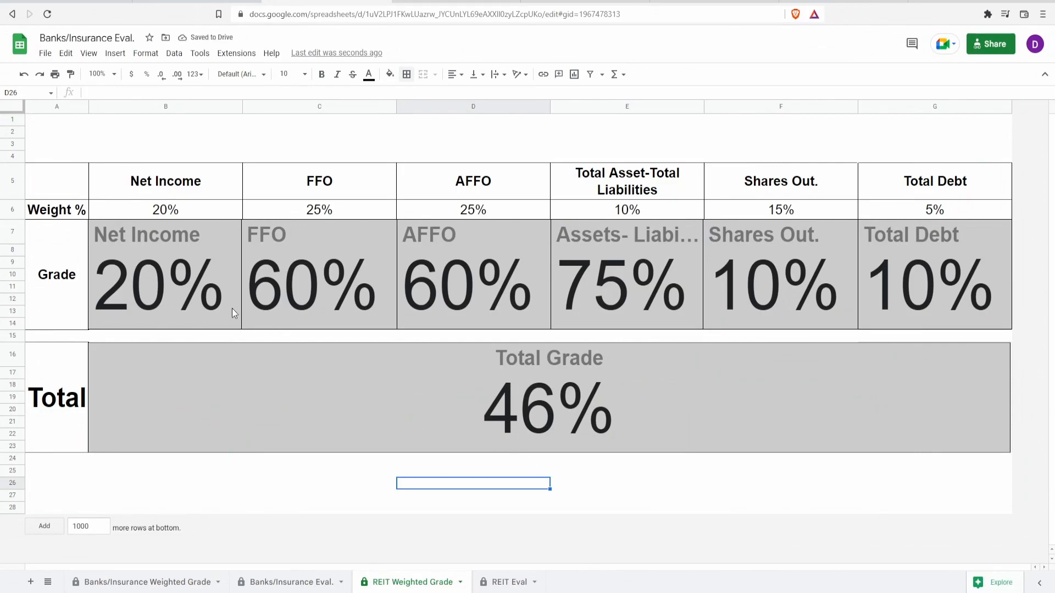
Review the grade of each metric from Net Income to Total Debt on the REIT Weighted Grade sheet, plus the Total Grade.
{"action": "left_click", "coordinate": [202, 301]}
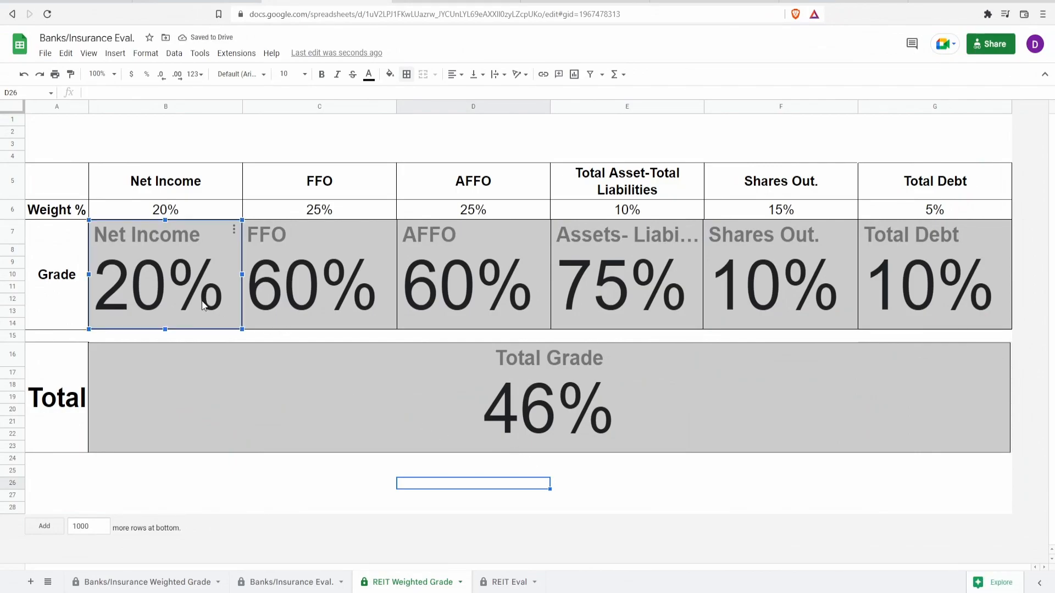
{"action": "left_click", "coordinate": [363, 306]}
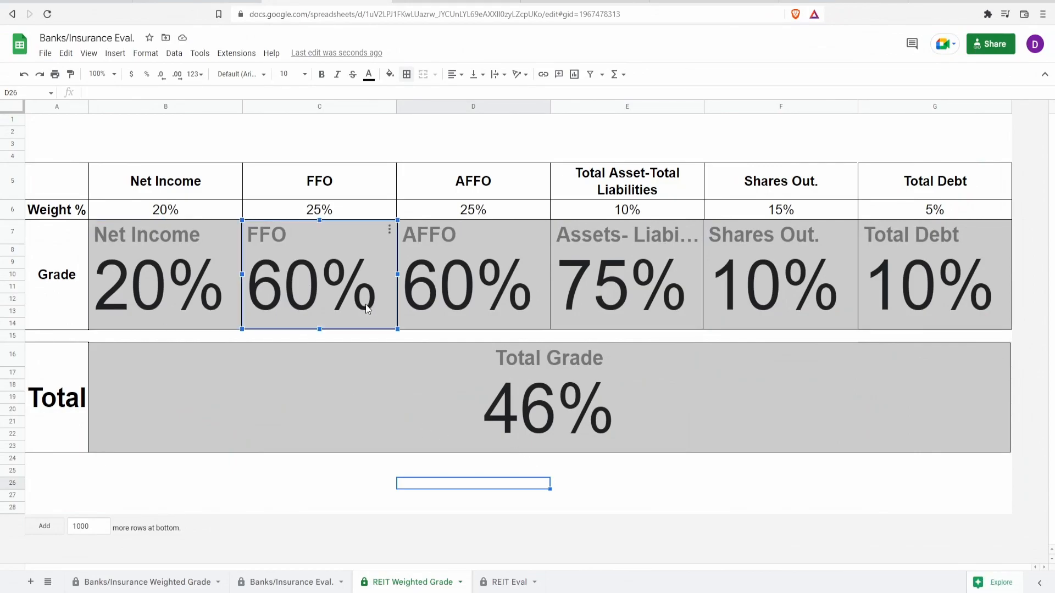
{"action": "left_click", "coordinate": [438, 295]}
{"action": "left_click", "coordinate": [606, 305]}
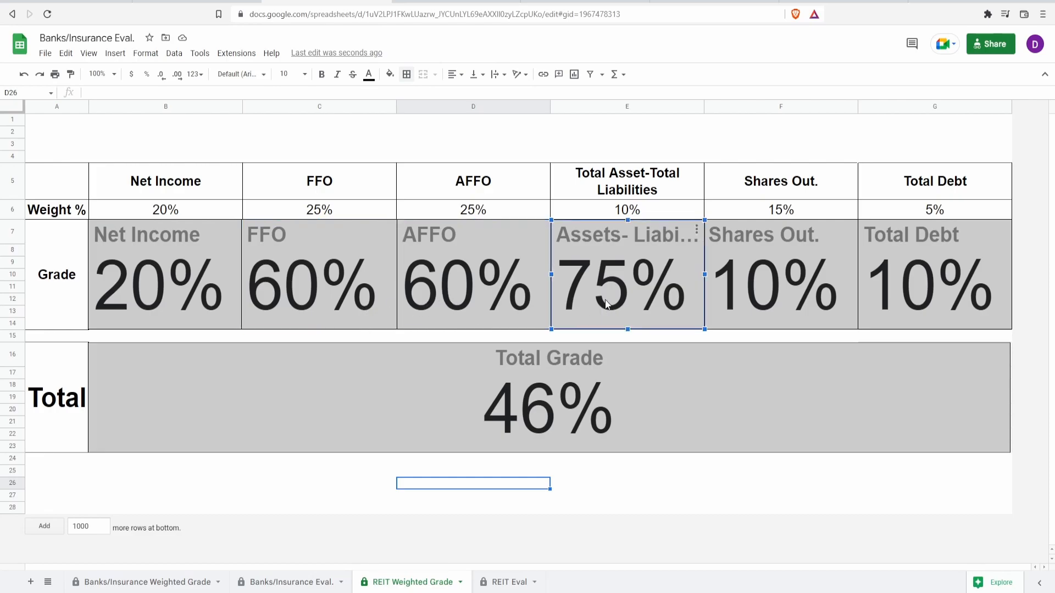
{"action": "left_click", "coordinate": [773, 285]}
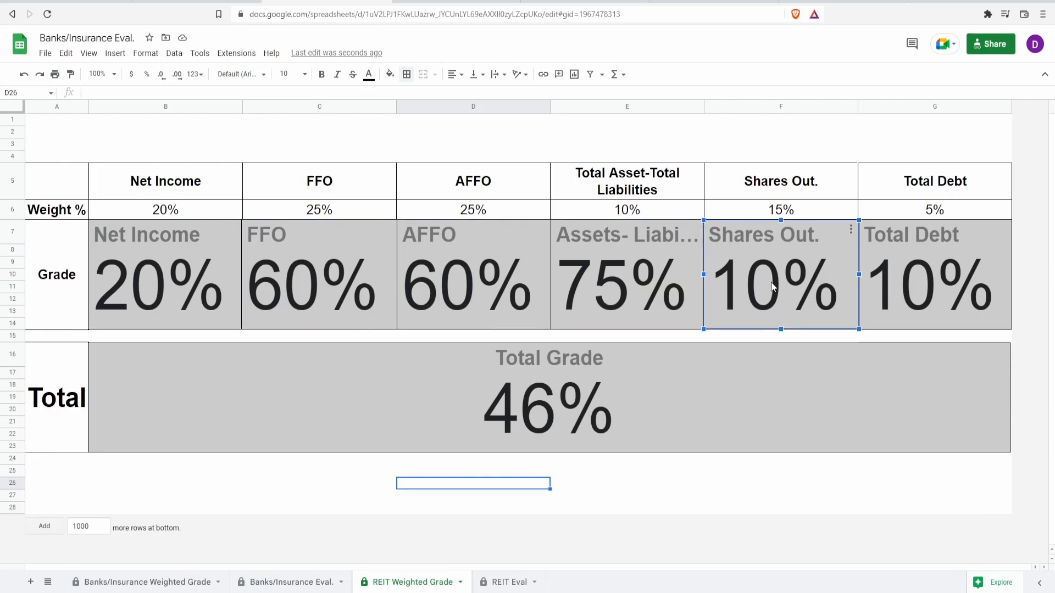
{"action": "left_click", "coordinate": [919, 268]}
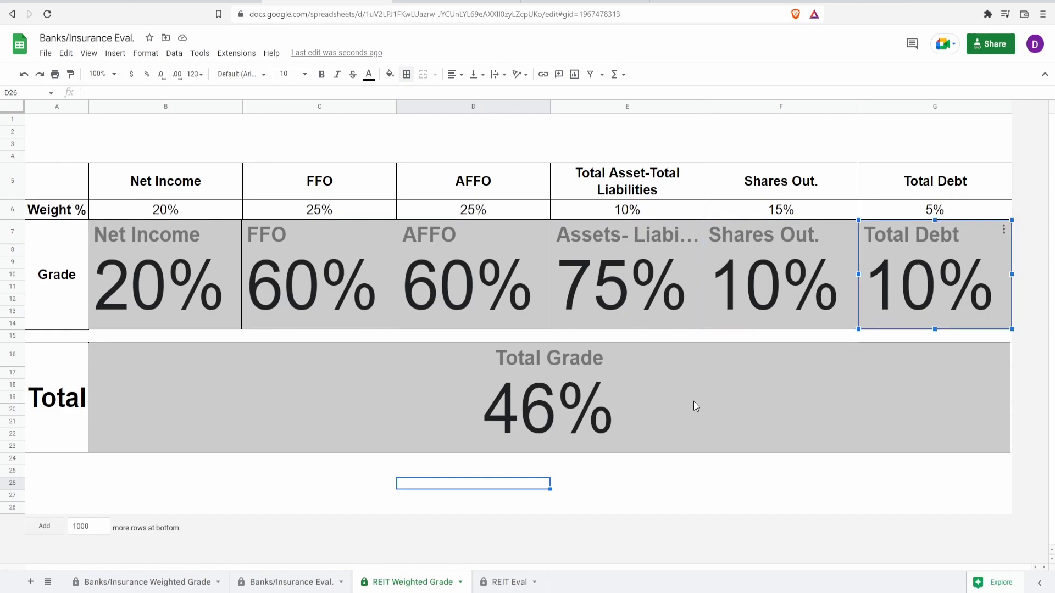
{"action": "left_click", "coordinate": [610, 421]}
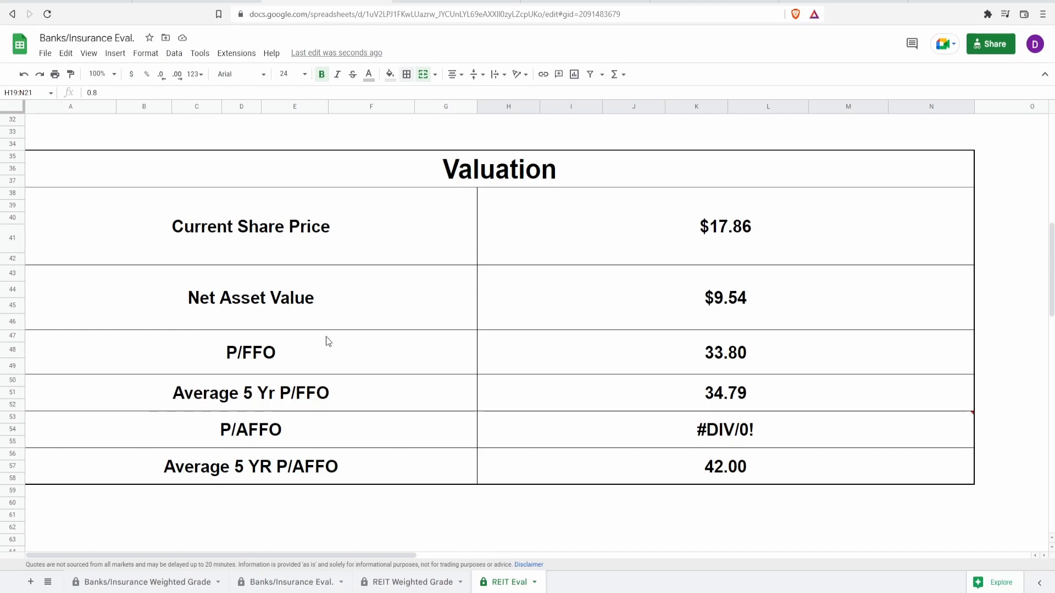
Examine the Net Asset Value, Current Share Price, P/FFO and Average 5 Yr P/FFO in the REIT Eval sheet's Valuation table.
{"action": "left_click", "coordinate": [544, 297]}
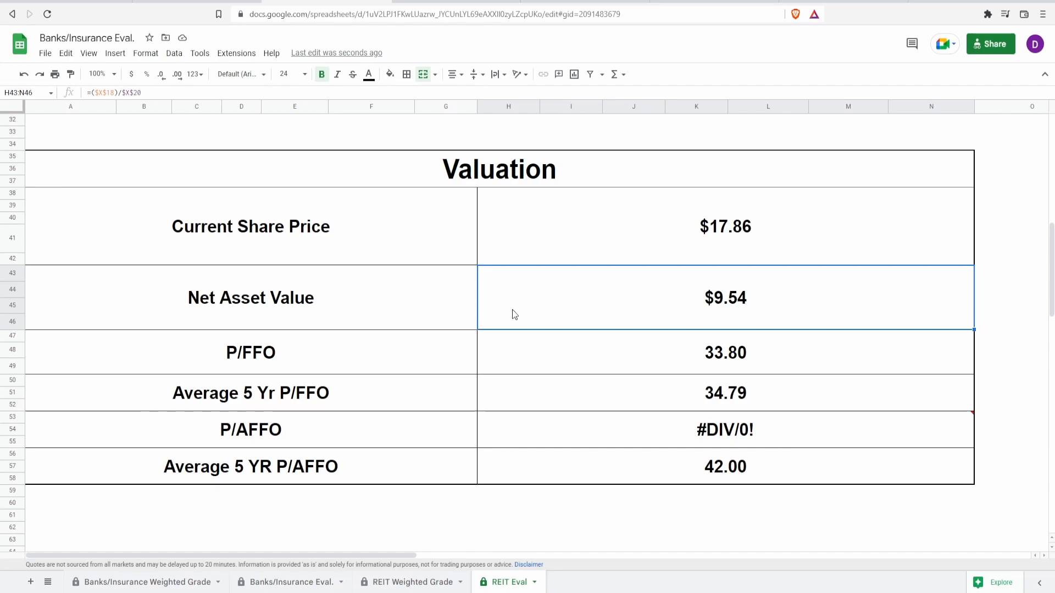
{"action": "left_click", "coordinate": [592, 218]}
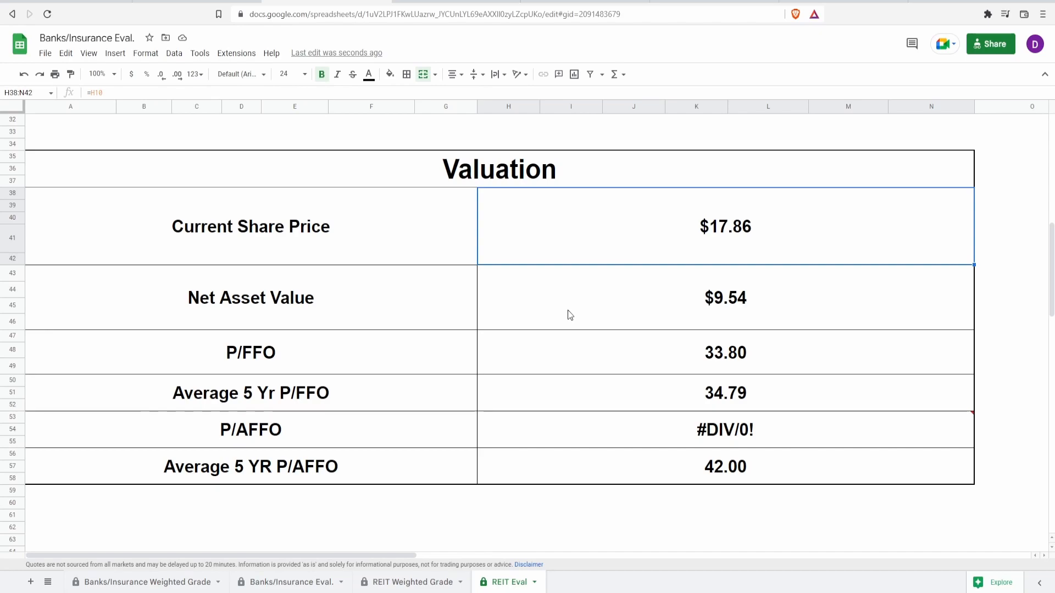
{"action": "left_click", "coordinate": [583, 345]}
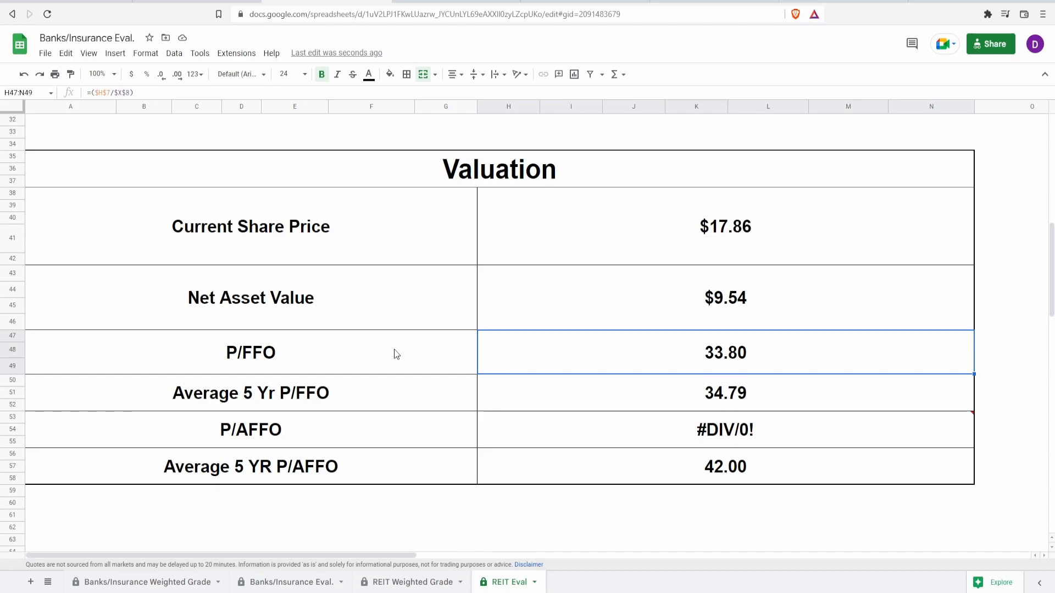
{"action": "left_click", "coordinate": [625, 396]}
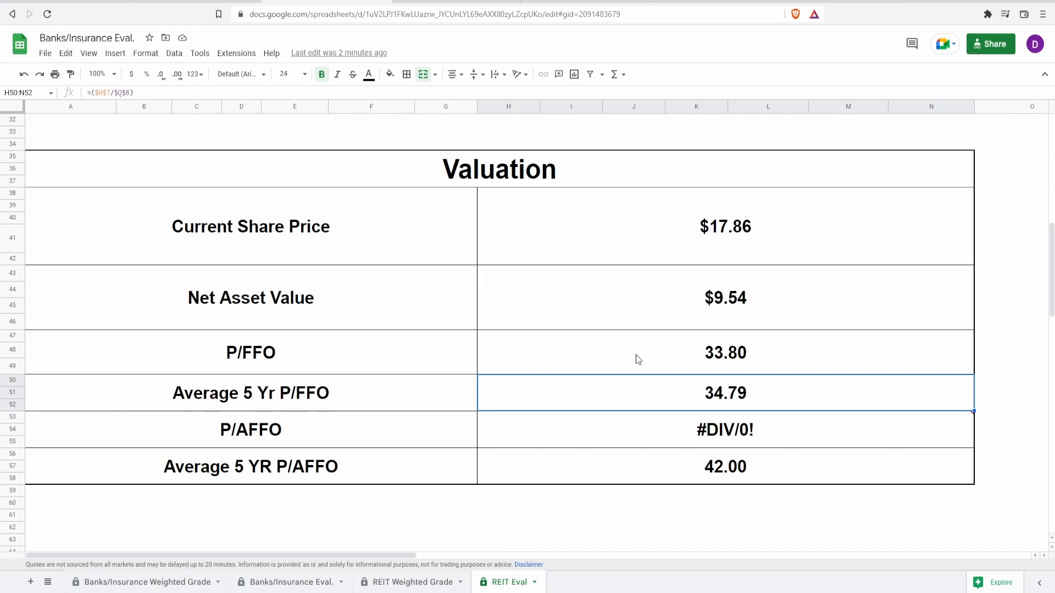
Inspect the P/AFFO cell's error and the Average 5 YR P/AFFO value in the Valuation table.
{"action": "mouse_move", "coordinate": [722, 420]}
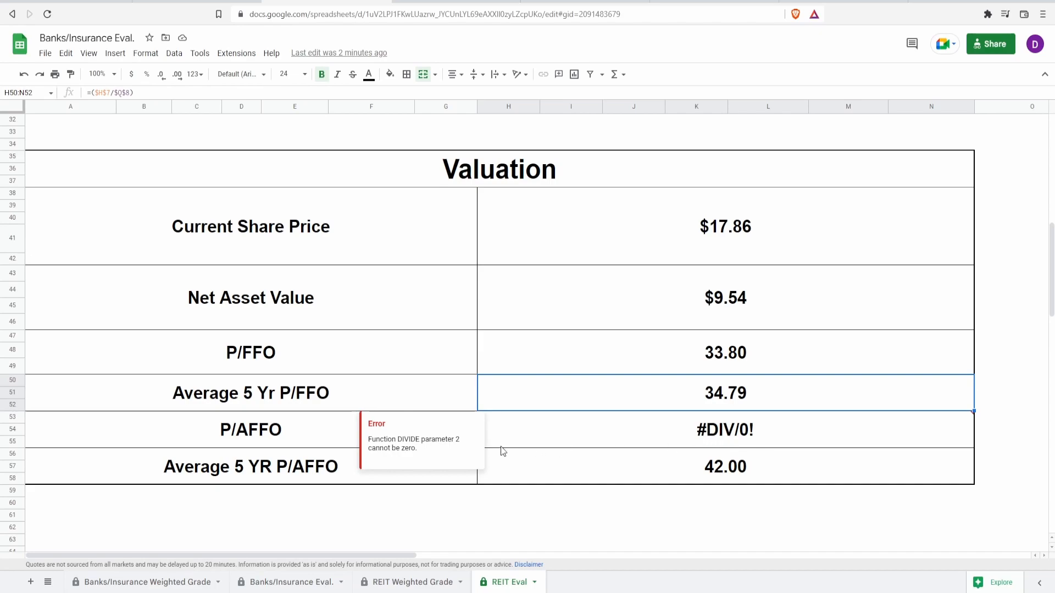
{"action": "left_click", "coordinate": [328, 468]}
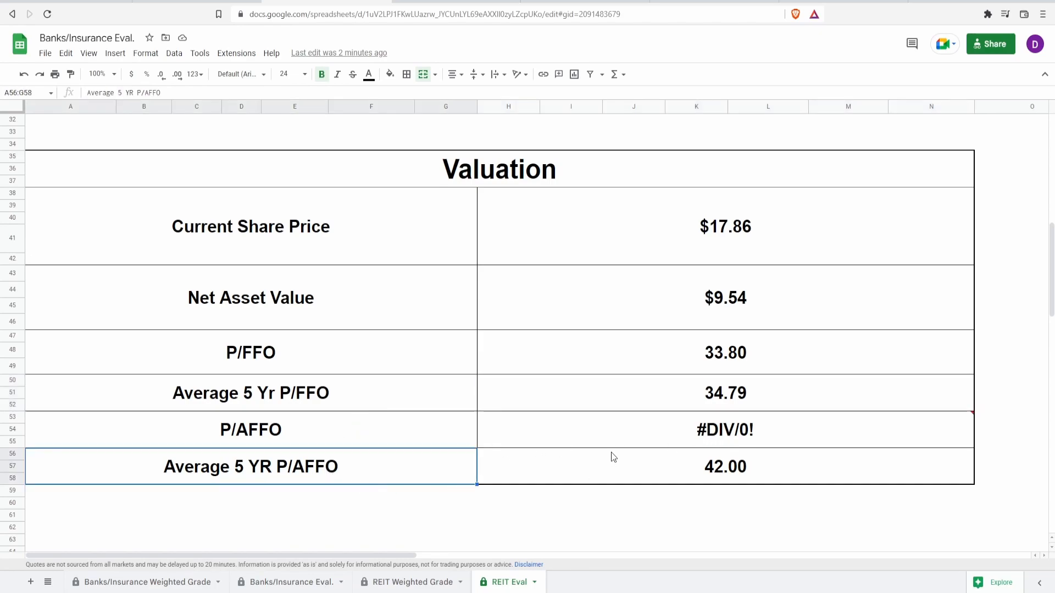
{"action": "left_click", "coordinate": [635, 434]}
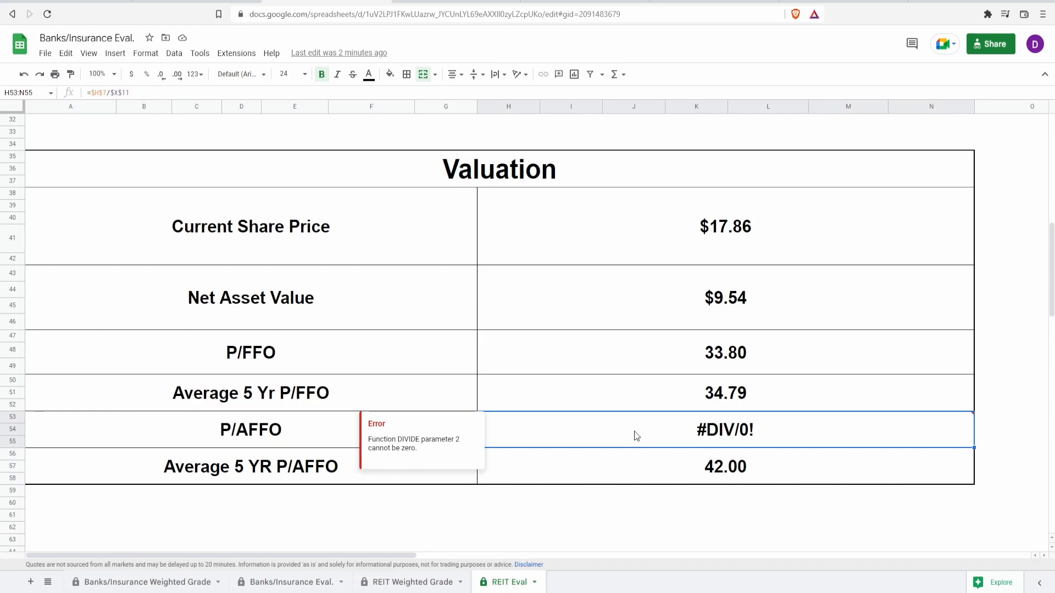
{"action": "left_click", "coordinate": [625, 479]}
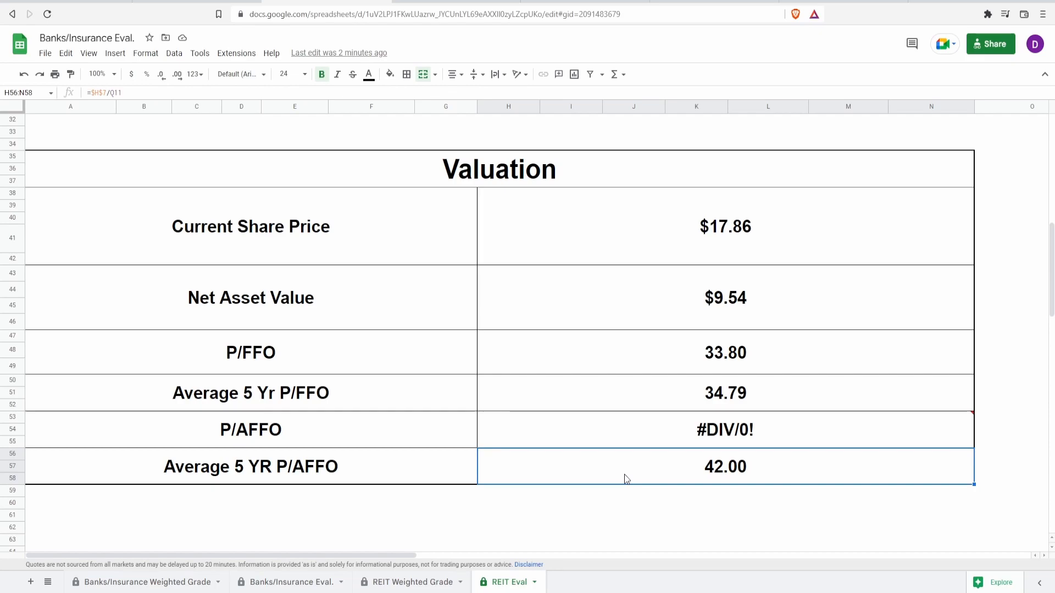
Compare the P/FFO, Net Asset Value and Average 5 YR P/AFFO figures again, ending with the Current Share Price.
{"action": "left_click", "coordinate": [621, 351]}
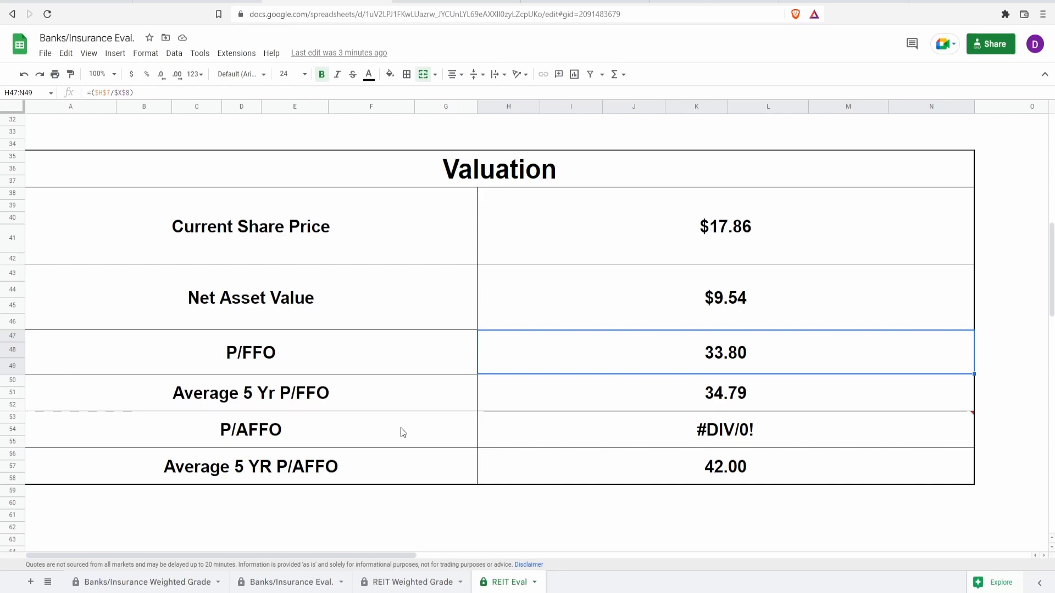
{"action": "left_click", "coordinate": [609, 305]}
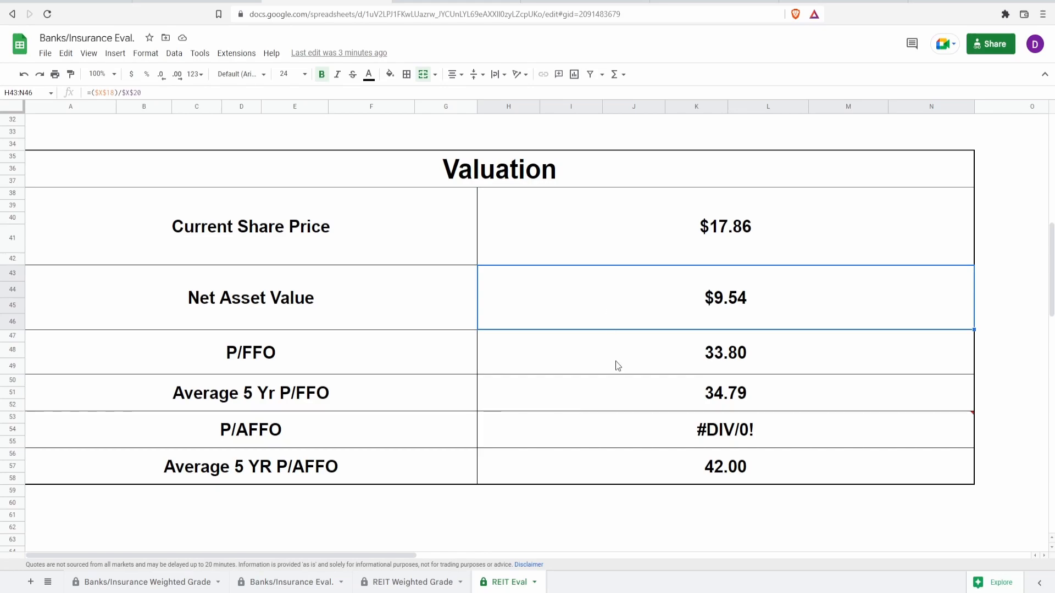
{"action": "left_click", "coordinate": [584, 463]}
{"action": "left_click", "coordinate": [582, 373]}
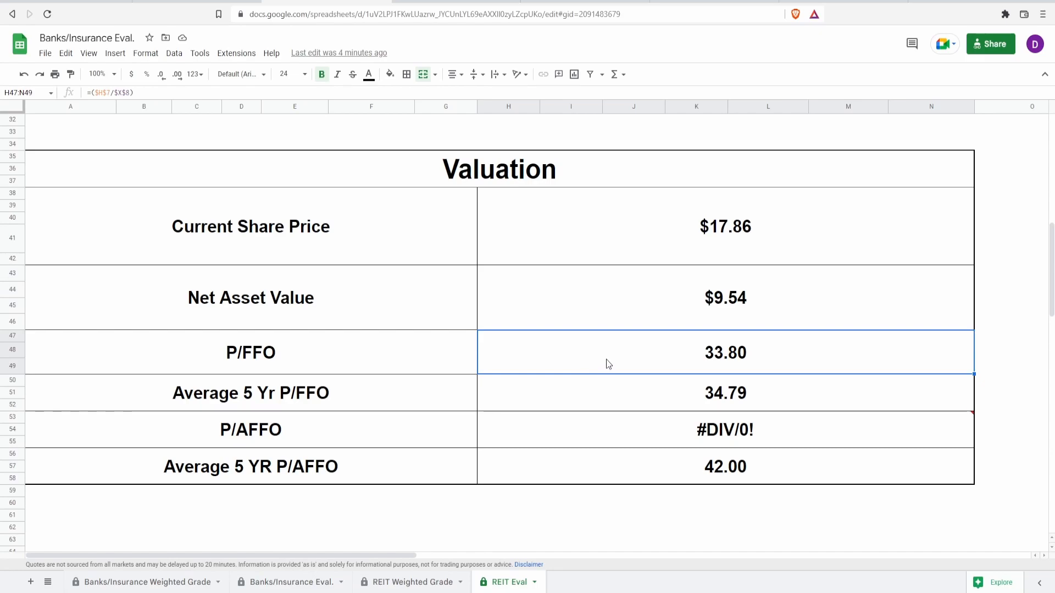
{"action": "left_click", "coordinate": [668, 231]}
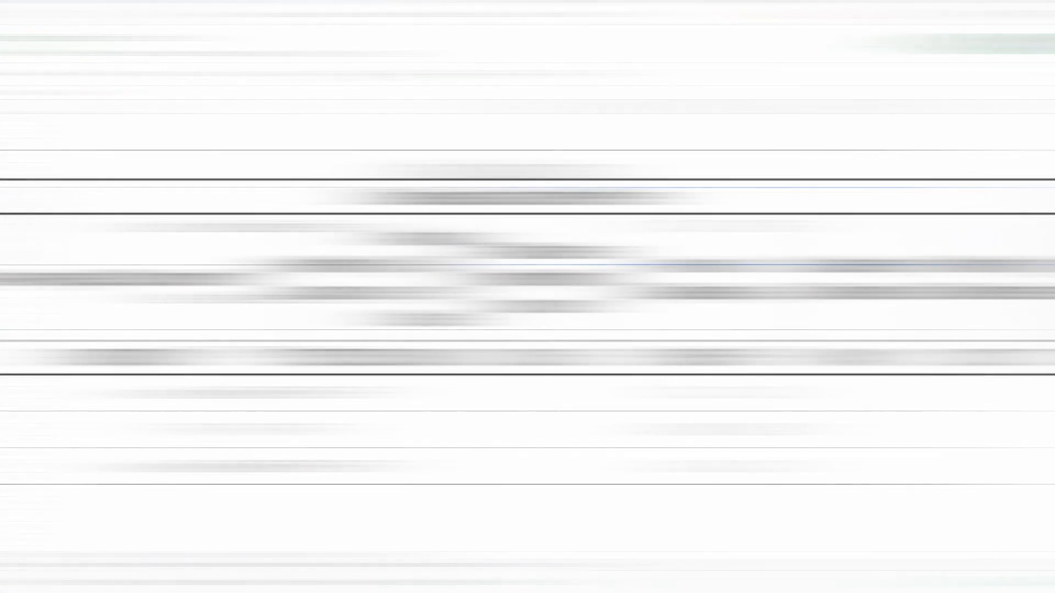
Examine the Dividends at Current Price table, from average U.S. income to annual, quarterly and monthly dividends.
{"action": "left_click", "coordinate": [535, 200]}
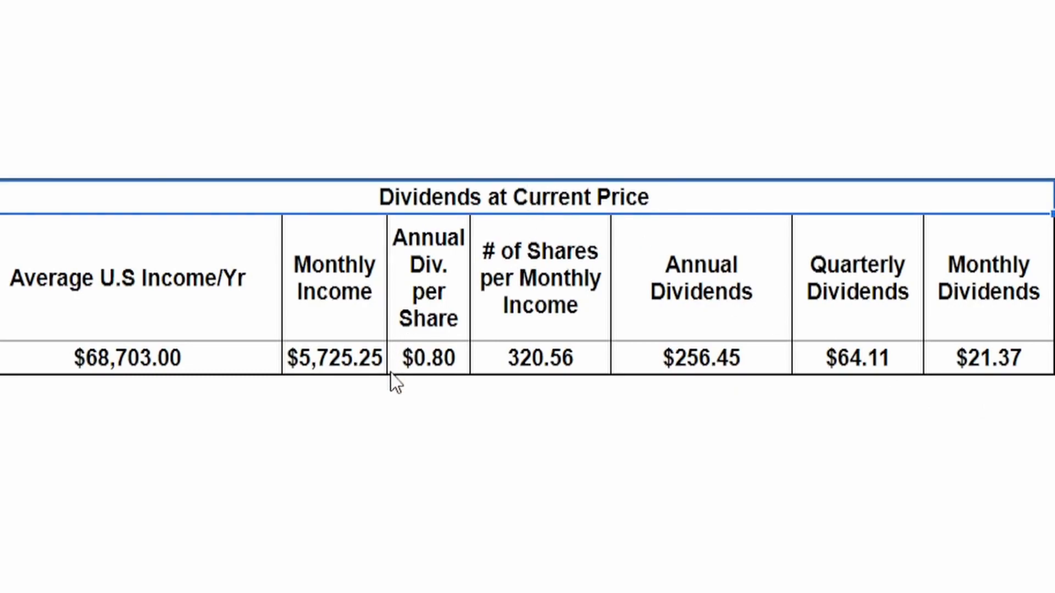